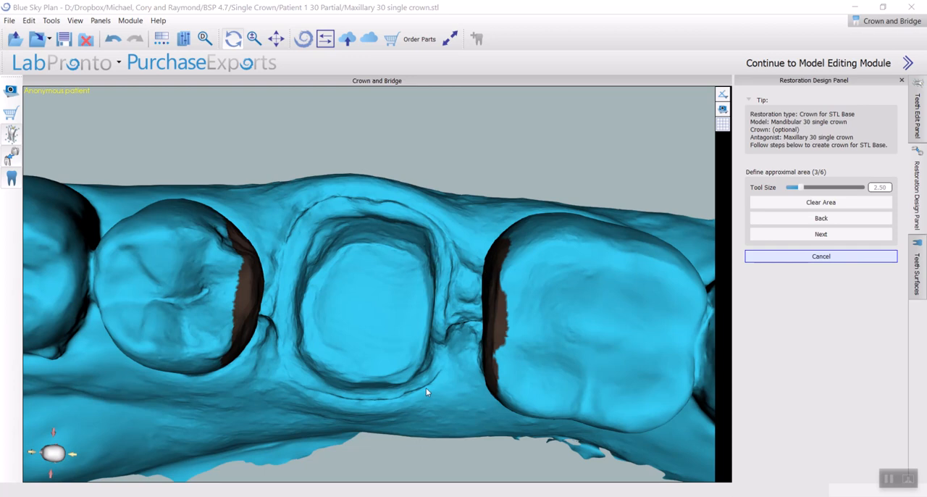
Accept the defined approximal area and choose Mitch Hurst Pontic Library as the teeth geometry set for the new tooth
{"action": "right_click_drag", "start_coordinate": [393, 341], "coordinate": [367, 333]}
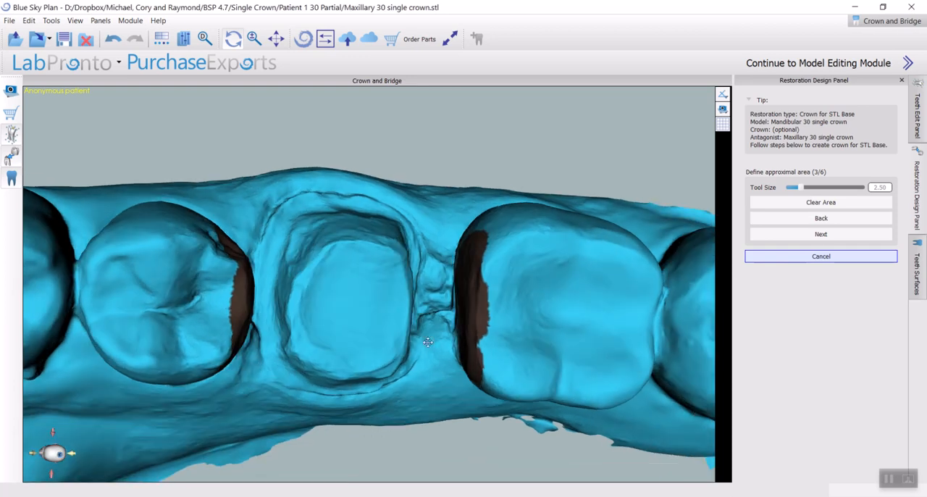
{"action": "left_click", "coordinate": [838, 235]}
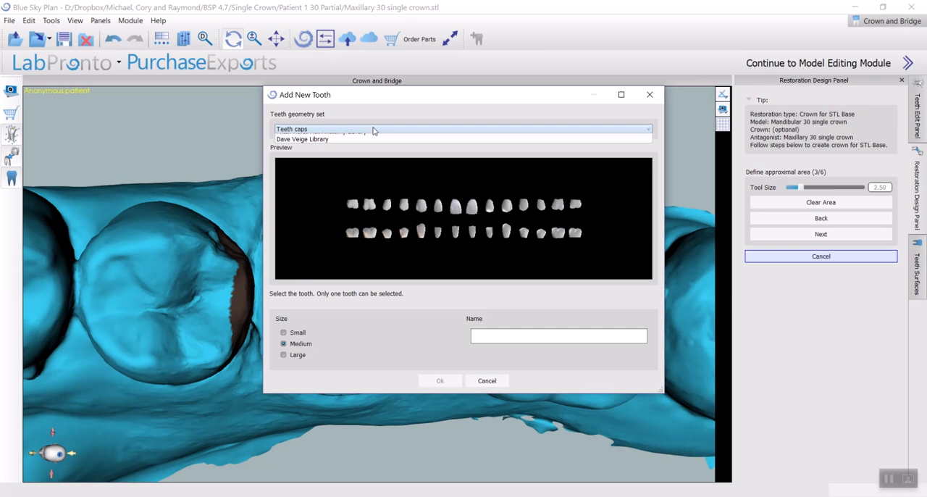
{"action": "left_click", "coordinate": [373, 130]}
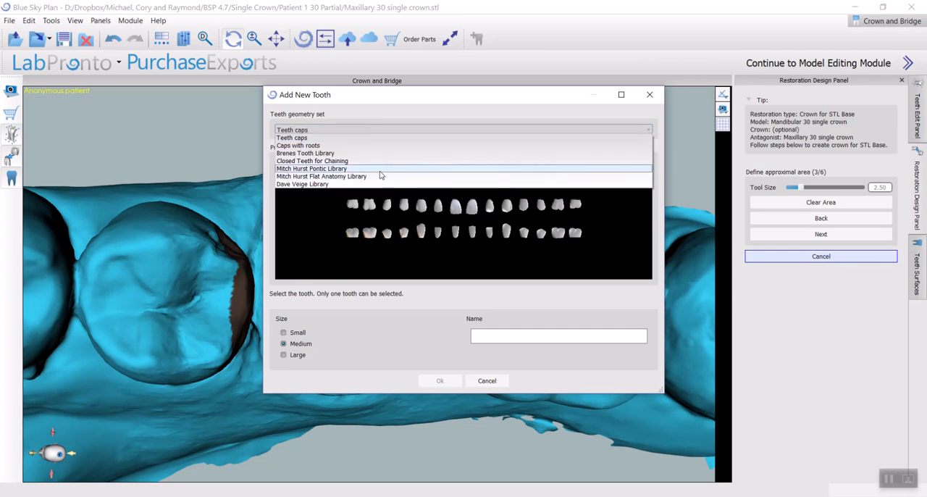
{"action": "left_click", "coordinate": [380, 171]}
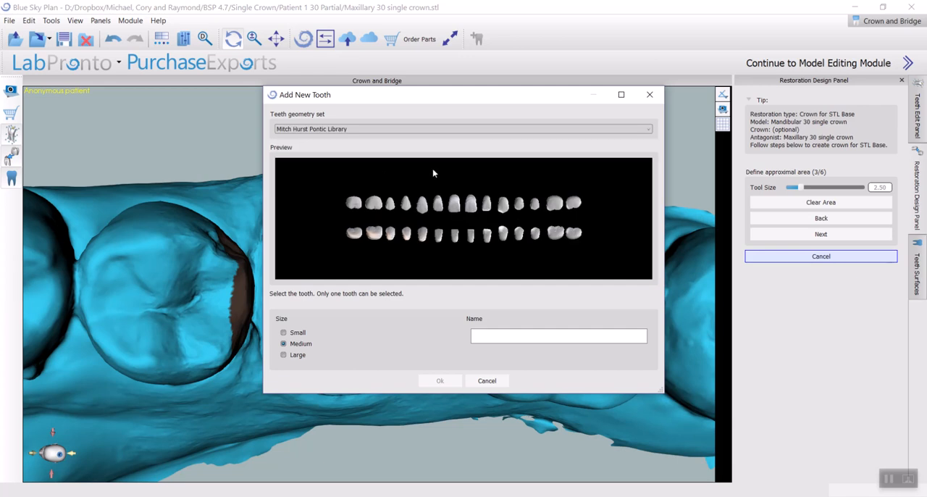
Add the Right Mandibular First Molar in Medium size as the crown tooth
{"action": "left_click_drag", "start_coordinate": [509, 94], "coordinate": [454, 90]}
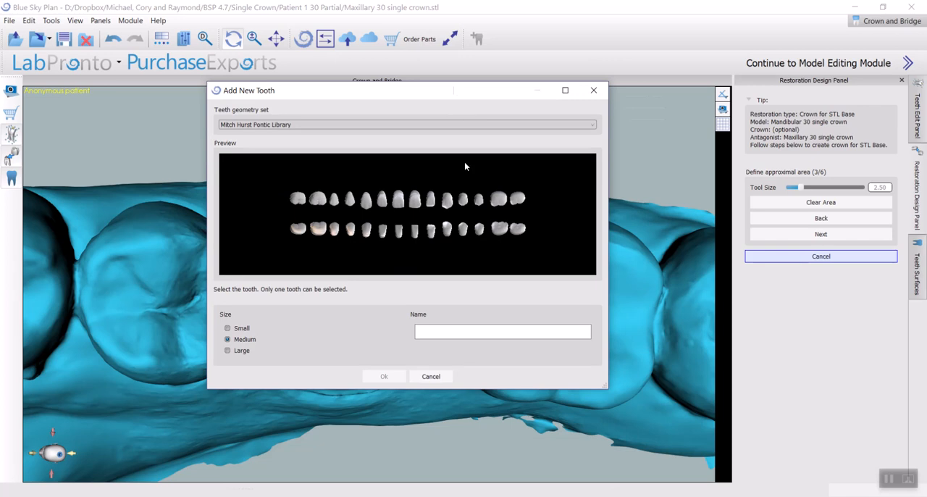
{"action": "left_click", "coordinate": [319, 229]}
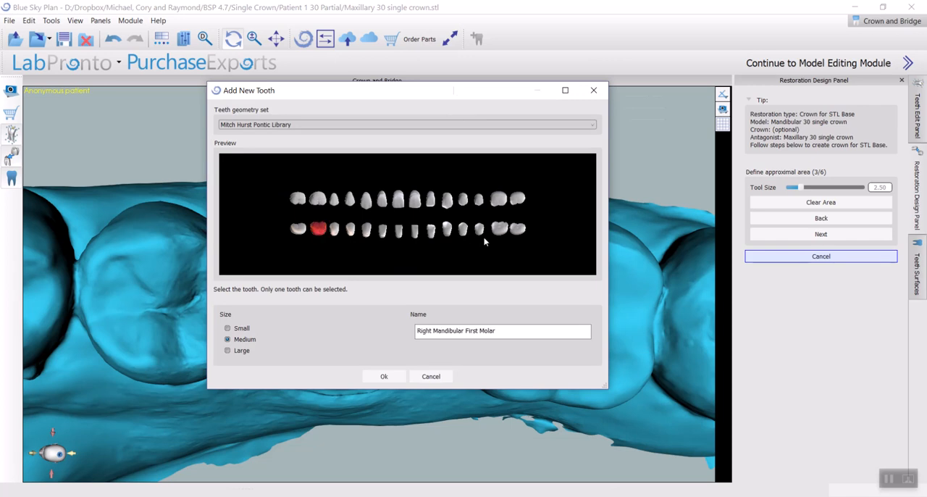
{"action": "left_click_drag", "start_coordinate": [458, 91], "coordinate": [464, 132]}
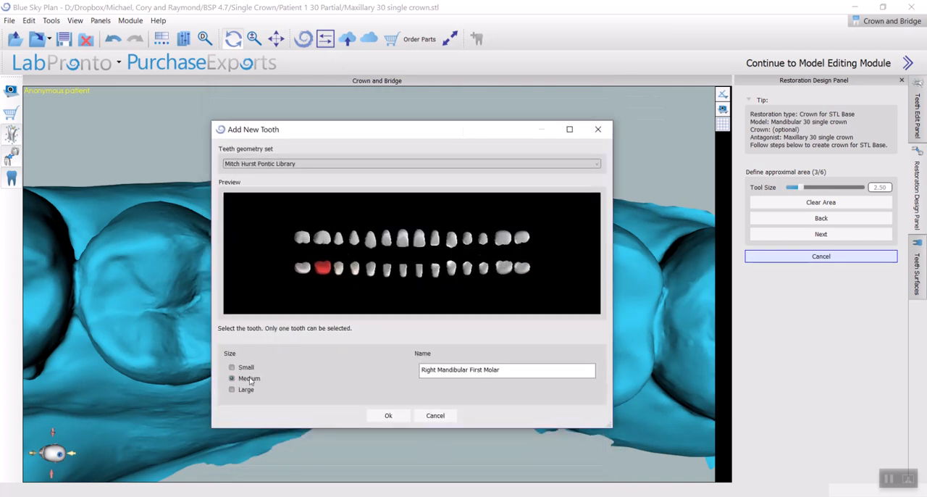
{"action": "left_click", "coordinate": [389, 416]}
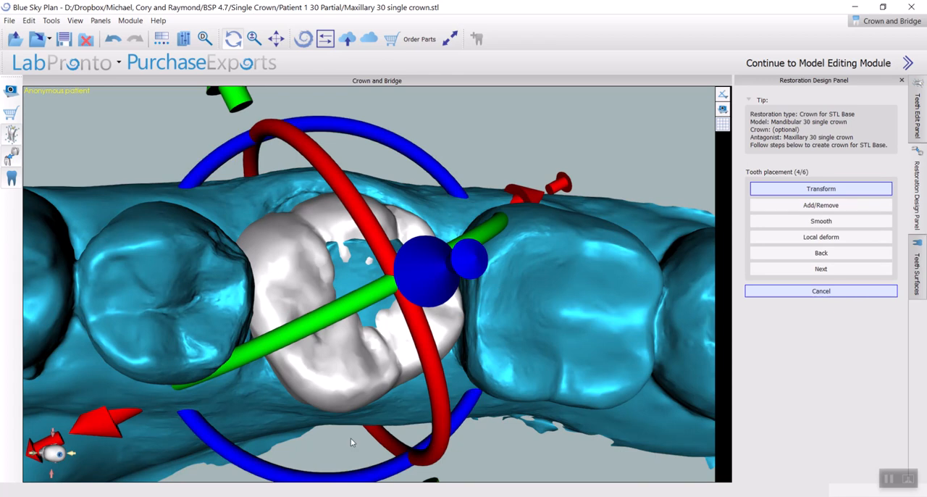
Move and rotate the new molar crown over the prepared tooth, adjusting its vertical position
{"action": "left_click_drag", "start_coordinate": [380, 478], "coordinate": [301, 464]}
{"action": "left_click_drag", "start_coordinate": [578, 430], "coordinate": [454, 171]}
{"action": "mouse_move", "coordinate": [321, 155]}
{"action": "left_mouse_down"}
{"action": "mouse_move", "coordinate": [314, 161]}
{"action": "mouse_move", "coordinate": [315, 149]}
{"action": "mouse_move", "coordinate": [323, 156]}
{"action": "left_mouse_up"}
{"action": "left_click_drag", "start_coordinate": [203, 168], "coordinate": [229, 45]}
{"action": "left_click_drag", "start_coordinate": [649, 253], "coordinate": [598, 272]}
{"action": "left_click_drag", "start_coordinate": [530, 356], "coordinate": [531, 354]}
{"action": "scroll", "coordinate": [537, 330], "scroll_direction": "down", "scroll_amount": 5}
{"action": "left_click_drag", "start_coordinate": [433, 181], "coordinate": [63, 240]}
{"action": "left_click_drag", "start_coordinate": [241, 317], "coordinate": [338, 236]}
{"action": "left_click_drag", "start_coordinate": [362, 206], "coordinate": [363, 210]}
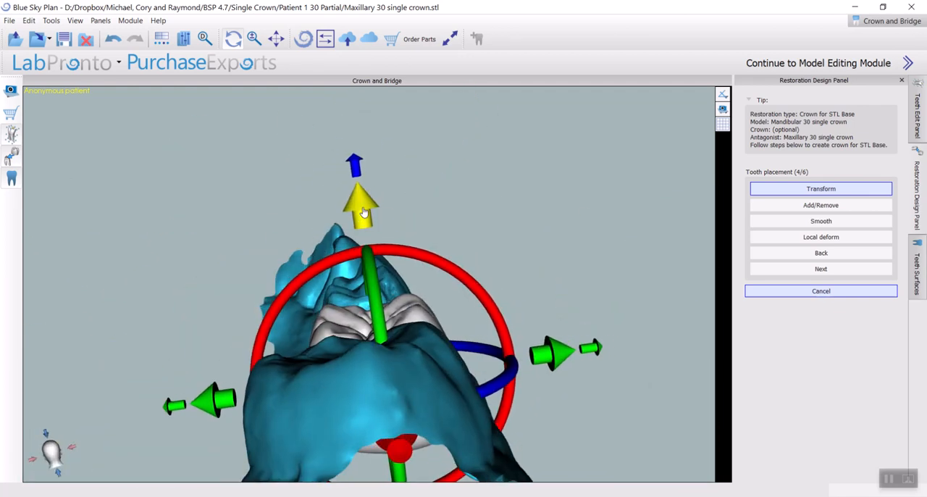
Refine the crown's rotation and position so it fills the gap and lines up with both neighbouring teeth
{"action": "left_click_drag", "start_coordinate": [444, 262], "coordinate": [427, 251]}
{"action": "left_click_drag", "start_coordinate": [593, 312], "coordinate": [13, 305]}
{"action": "left_click_drag", "start_coordinate": [500, 278], "coordinate": [774, 264]}
{"action": "left_click_drag", "start_coordinate": [507, 310], "coordinate": [667, 336]}
{"action": "left_click_drag", "start_coordinate": [426, 347], "coordinate": [417, 350]}
{"action": "left_click_drag", "start_coordinate": [646, 335], "coordinate": [366, 439]}
{"action": "left_click_drag", "start_coordinate": [547, 377], "coordinate": [698, 292]}
{"action": "left_click_drag", "start_coordinate": [316, 153], "coordinate": [375, 359]}
{"action": "right_click_drag", "start_coordinate": [580, 219], "coordinate": [576, 124]}
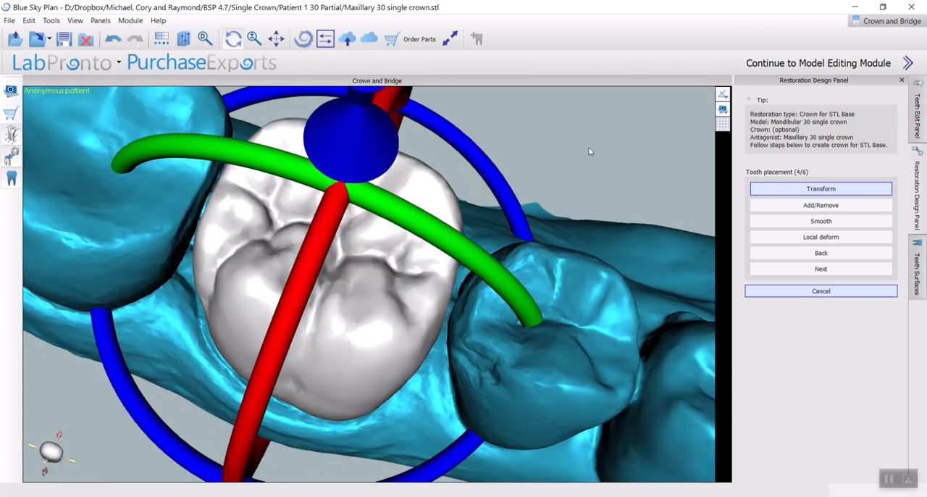
{"action": "scroll", "coordinate": [572, 232], "scroll_direction": "down", "scroll_amount": 5}
{"action": "left_click_drag", "start_coordinate": [335, 135], "coordinate": [289, 171]}
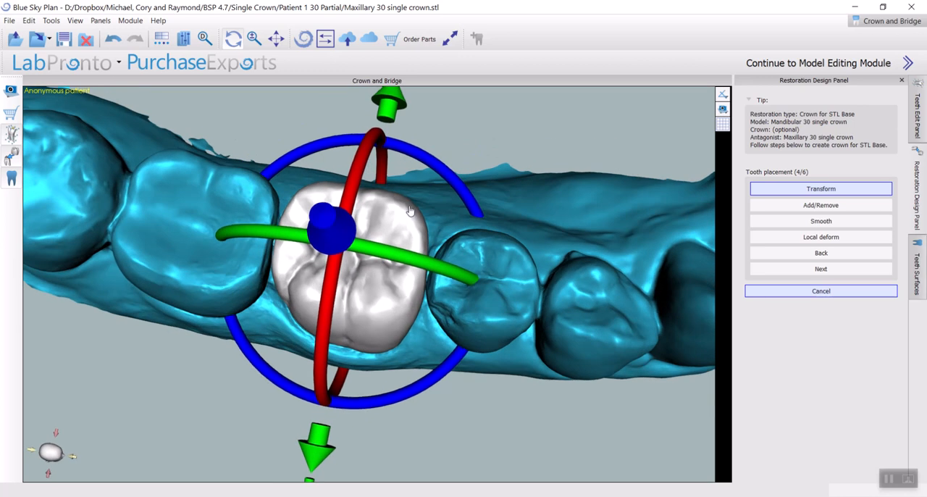
{"action": "left_click_drag", "start_coordinate": [409, 211], "coordinate": [410, 212]}
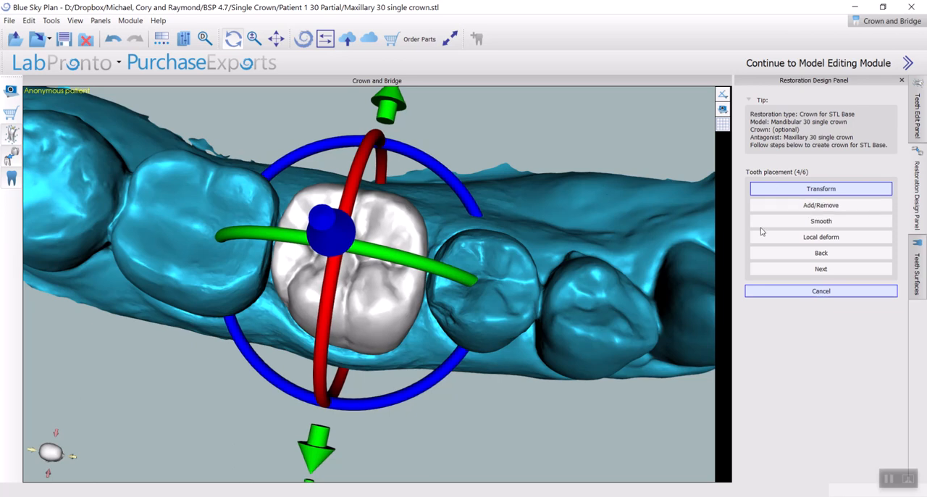
Examine the crown's alignment and height against the neighbouring teeth, from the chewing surface and the cheek side
{"action": "left_click", "coordinate": [824, 190]}
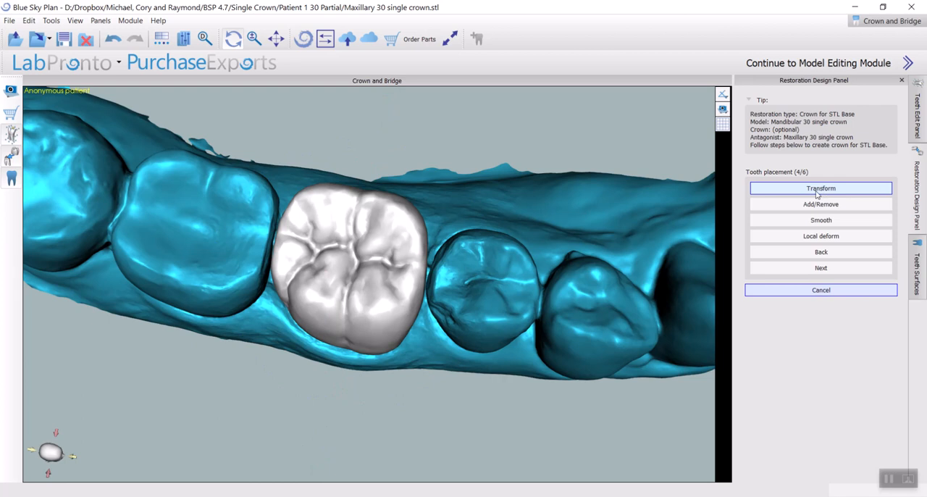
{"action": "left_click", "coordinate": [816, 193]}
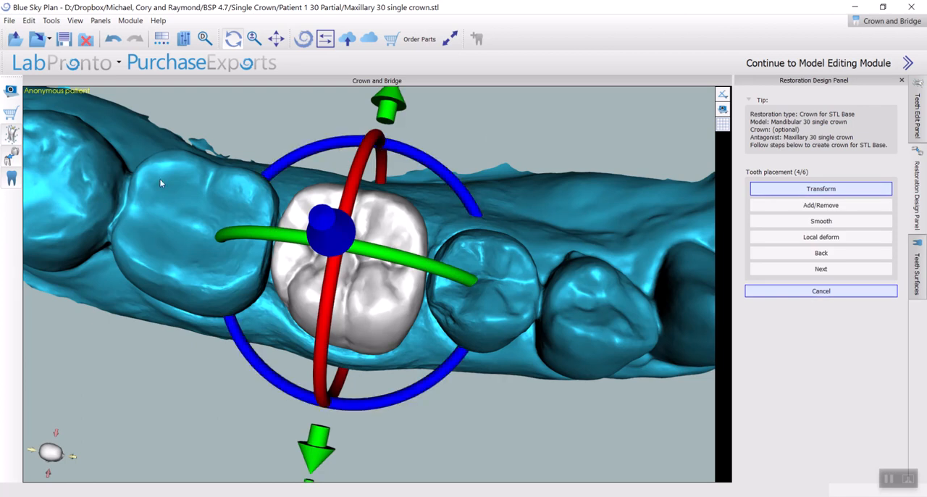
{"action": "left_click_drag", "start_coordinate": [171, 433], "coordinate": [332, 219]}
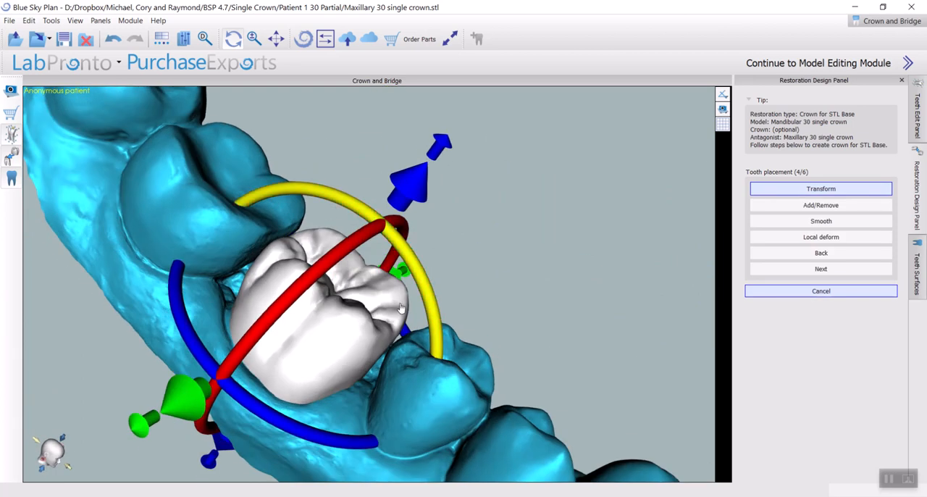
{"action": "left_click_drag", "start_coordinate": [562, 349], "coordinate": [613, 165]}
{"action": "left_click_drag", "start_coordinate": [489, 239], "coordinate": [578, 205]}
{"action": "left_click_drag", "start_coordinate": [335, 144], "coordinate": [355, 26]}
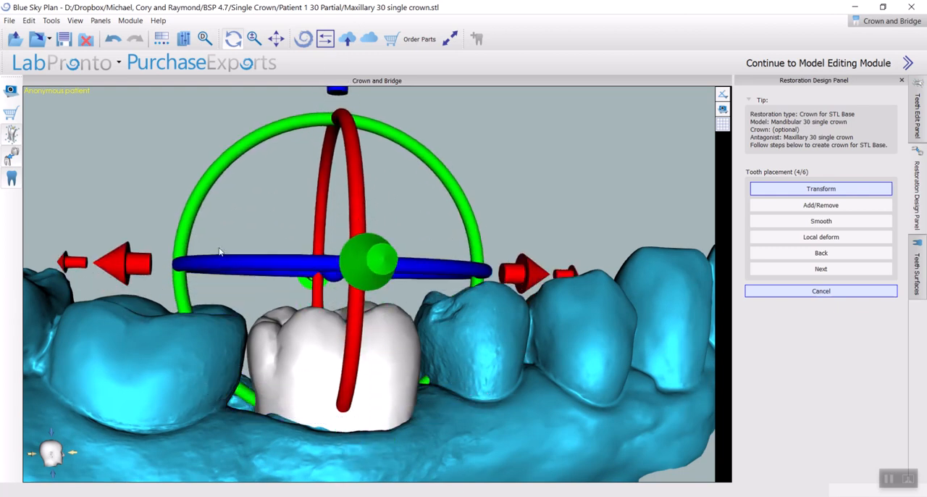
{"action": "left_click_drag", "start_coordinate": [28, 220], "coordinate": [206, 306]}
{"action": "scroll", "coordinate": [352, 225], "scroll_direction": "down", "scroll_amount": 5}
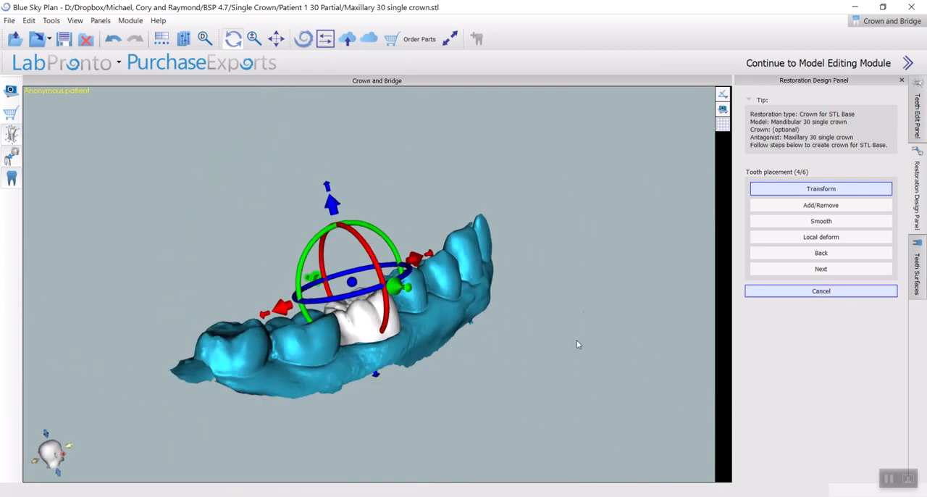
Lower the transform manipulator so that it is centred on the crown
{"action": "left_click_drag", "start_coordinate": [577, 344], "coordinate": [377, 243]}
{"action": "left_click_drag", "start_coordinate": [381, 180], "coordinate": [376, 299]}
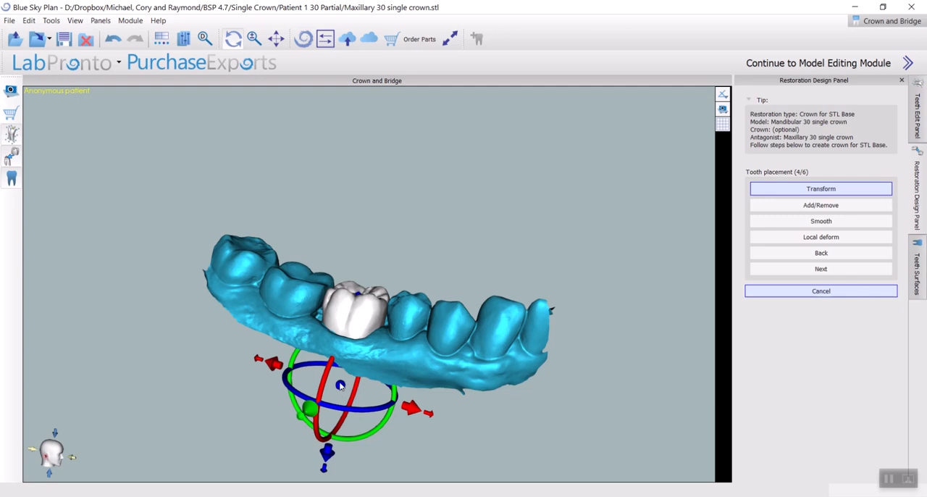
{"action": "left_click_drag", "start_coordinate": [325, 469], "coordinate": [335, 389]}
{"action": "left_click_drag", "start_coordinate": [194, 380], "coordinate": [250, 386]}
{"action": "scroll", "coordinate": [377, 360], "scroll_direction": "up", "scroll_amount": 2}
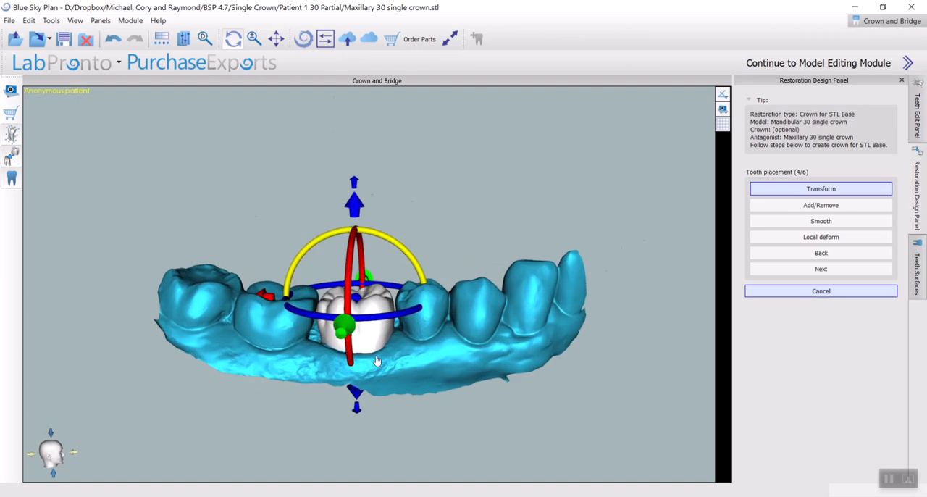
{"action": "scroll", "coordinate": [377, 360], "scroll_direction": "up", "scroll_amount": 3}
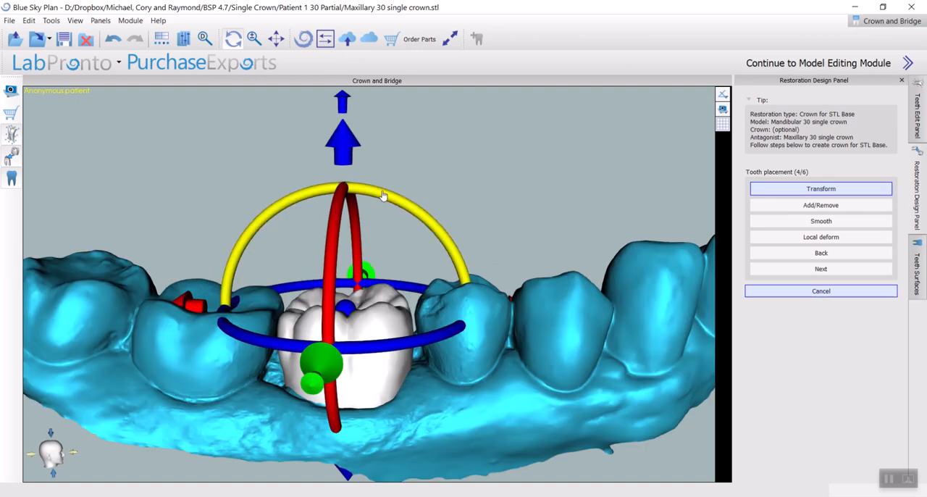
Fine-tune the crown's tilt between the neighbouring teeth and finish the transform
{"action": "left_click_drag", "start_coordinate": [399, 210], "coordinate": [386, 248]}
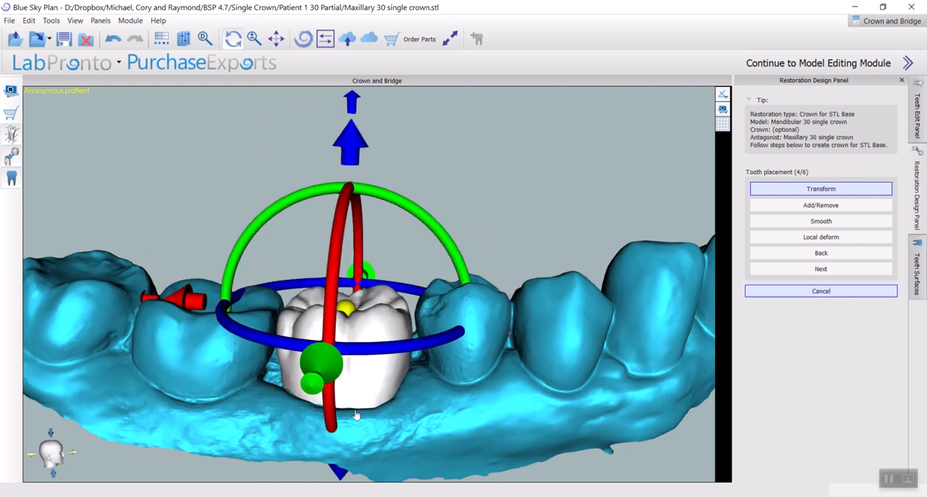
{"action": "left_click_drag", "start_coordinate": [559, 194], "coordinate": [587, 168]}
{"action": "left_click_drag", "start_coordinate": [522, 206], "coordinate": [553, 191]}
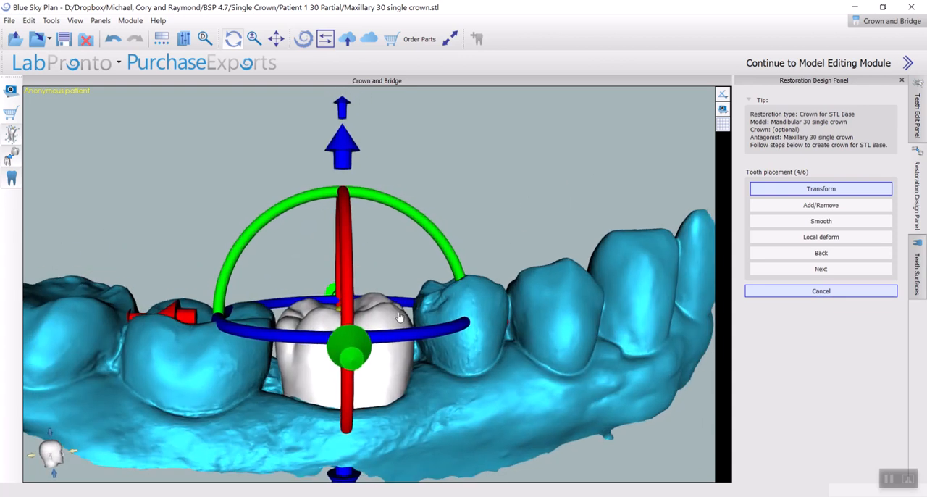
{"action": "left_click_drag", "start_coordinate": [483, 166], "coordinate": [384, 237]}
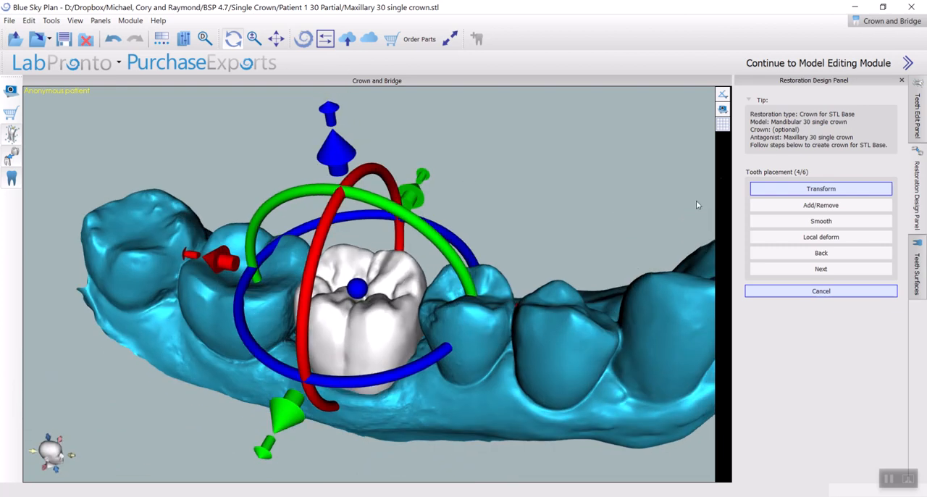
{"action": "left_click", "coordinate": [762, 188]}
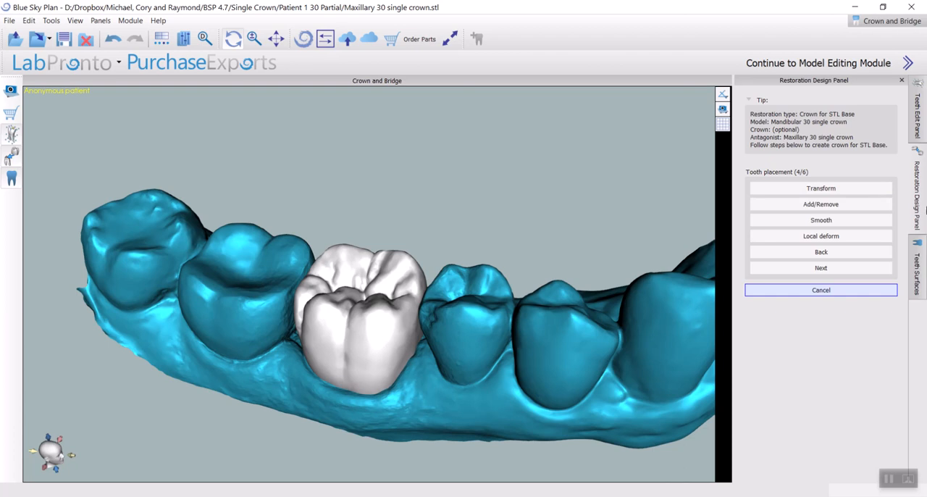
Start the Add/Remove tool for the crown's cheek-side surface and set the tool size to 2.50
{"action": "left_click", "coordinate": [851, 205]}
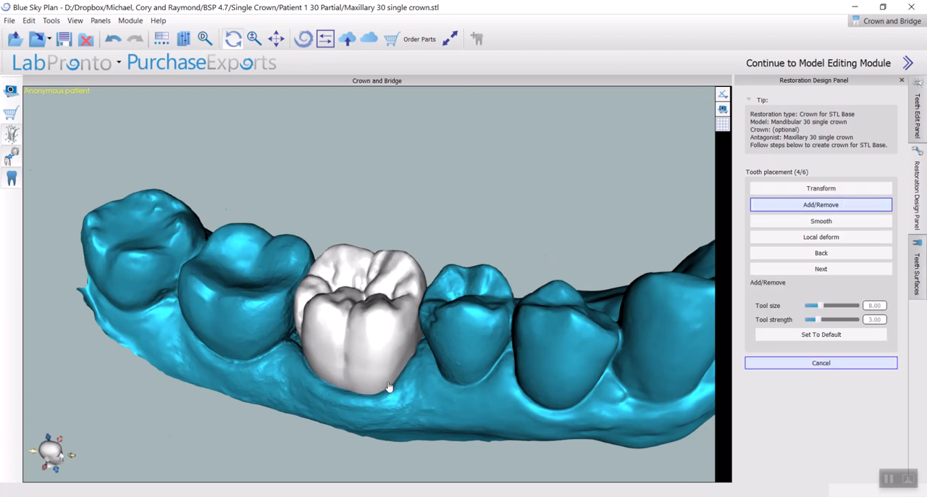
{"action": "scroll", "coordinate": [389, 387], "scroll_direction": "up", "scroll_amount": 2}
{"action": "left_click_drag", "start_coordinate": [232, 388], "coordinate": [358, 326]}
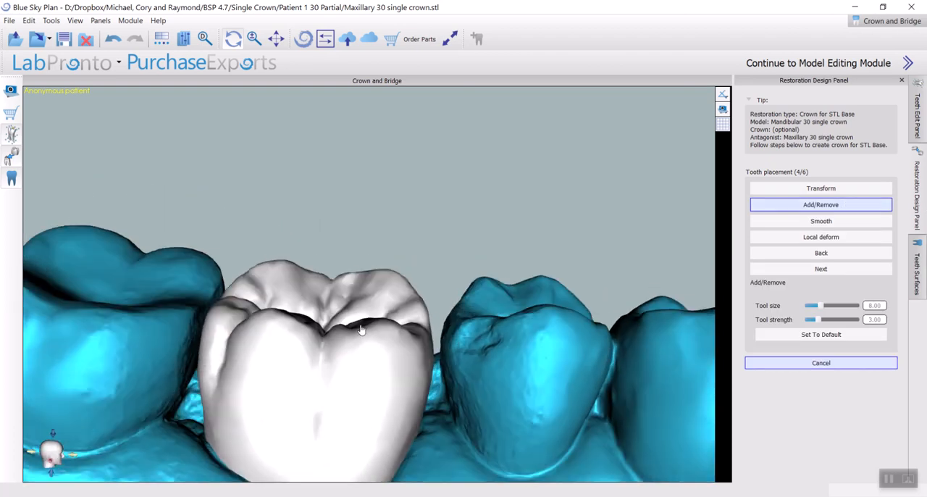
{"action": "middle_click_drag", "start_coordinate": [358, 325], "coordinate": [395, 204]}
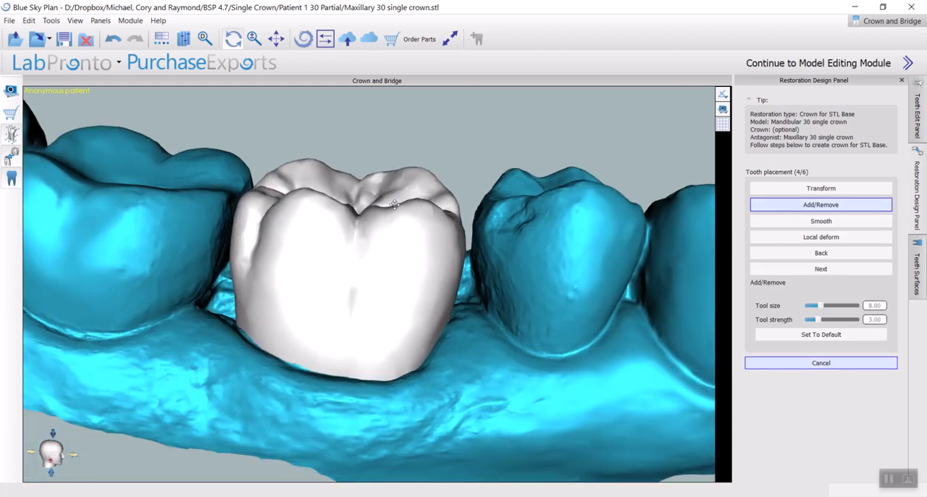
{"action": "left_click", "coordinate": [389, 299]}
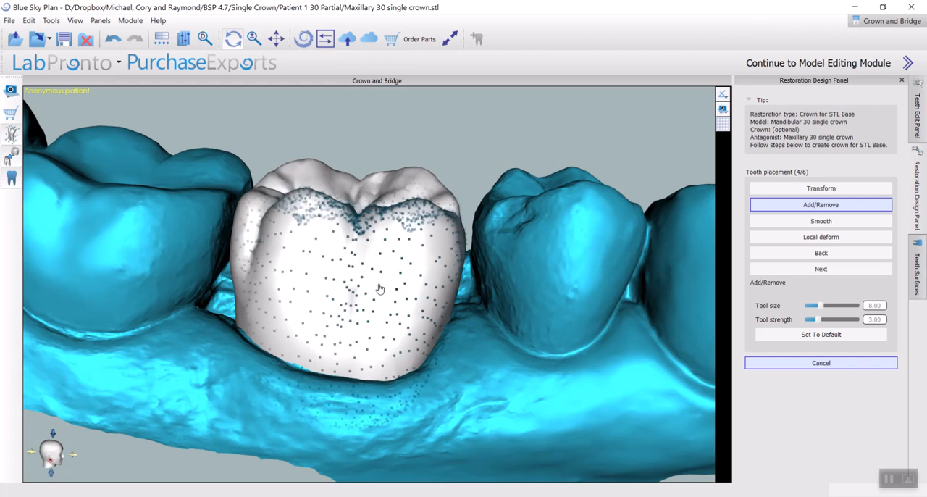
{"action": "left_click_drag", "start_coordinate": [376, 273], "coordinate": [373, 287]}
{"action": "scroll", "coordinate": [373, 288], "scroll_direction": "down", "scroll_amount": 5, "text": "ctrl"}
{"action": "scroll", "coordinate": [373, 288], "scroll_direction": "down", "scroll_amount": 3}
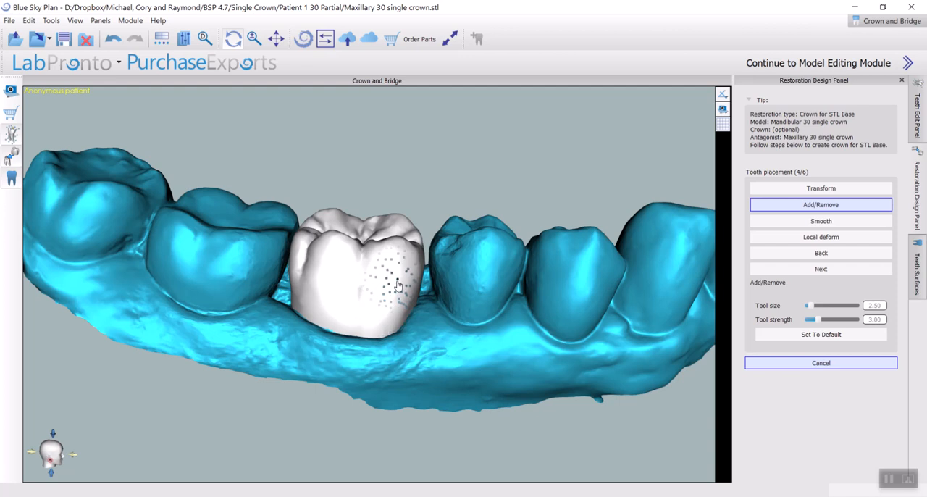
Try the Add/Remove tool at size 1.50 on the crown's cheek-side surface and undo the change
{"action": "scroll", "coordinate": [392, 290], "scroll_direction": "up", "scroll_amount": 6}
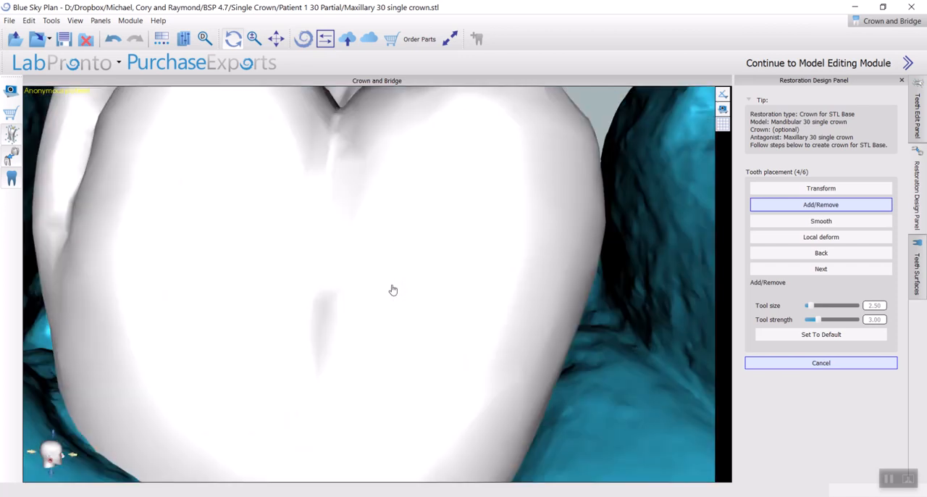
{"action": "scroll", "coordinate": [398, 296], "scroll_direction": "down", "scroll_amount": 6}
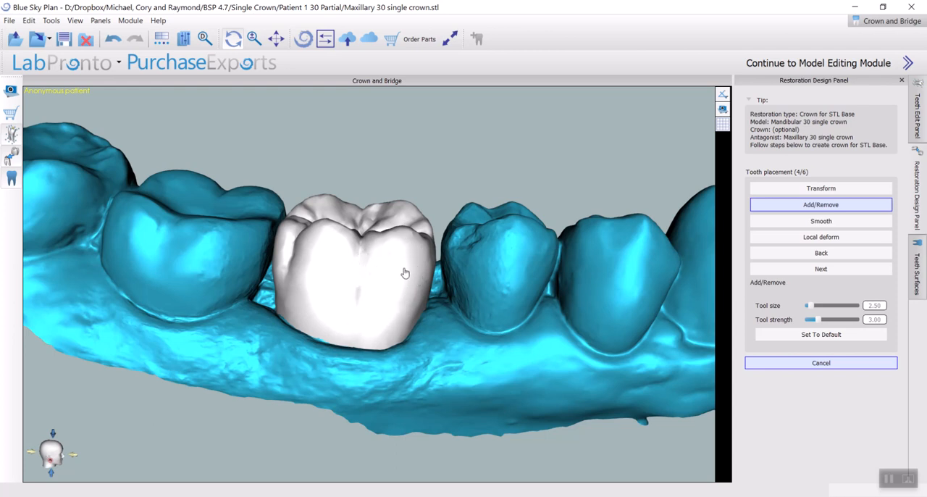
{"action": "scroll", "coordinate": [406, 275], "scroll_direction": "up", "scroll_amount": 3}
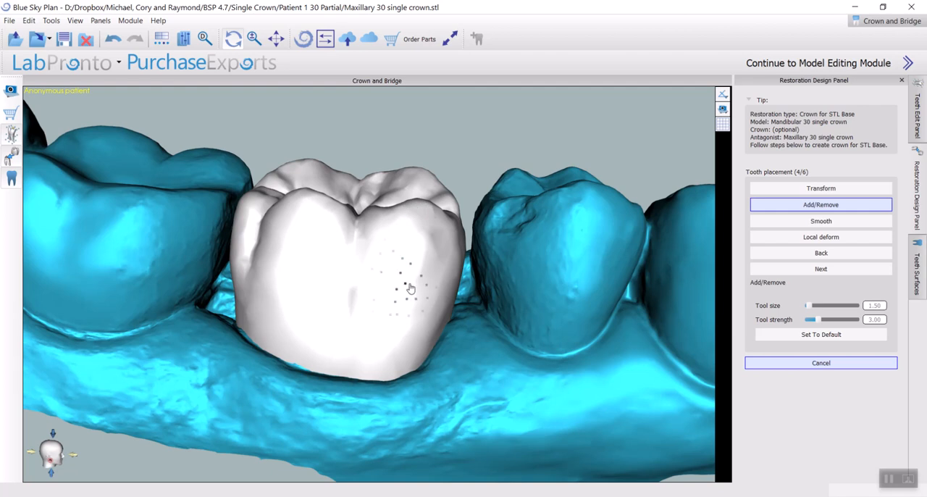
{"action": "right_click_drag", "start_coordinate": [287, 335], "coordinate": [435, 323]}
{"action": "scroll", "coordinate": [457, 310], "scroll_direction": "up", "scroll_amount": 5}
{"action": "right_click_drag", "start_coordinate": [525, 300], "coordinate": [480, 286]}
{"action": "scroll", "coordinate": [502, 275], "scroll_direction": "down", "scroll_amount": 5}
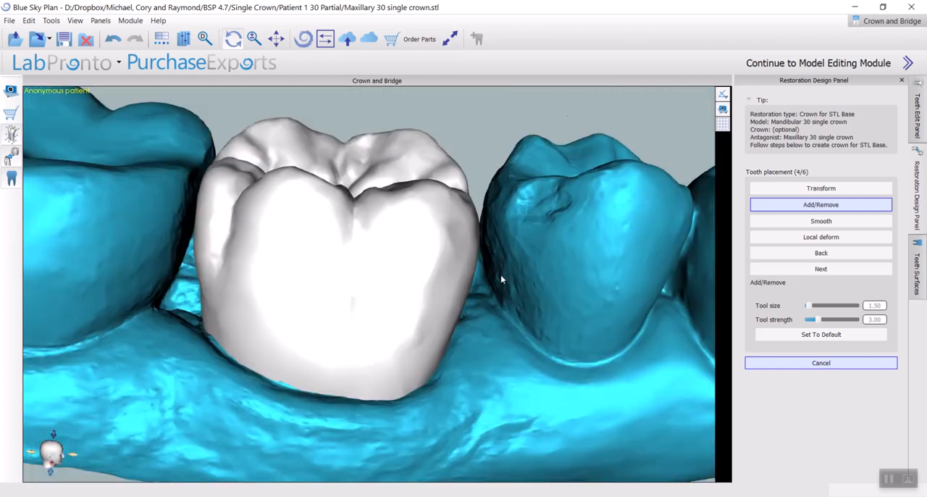
{"action": "scroll", "coordinate": [454, 291], "scroll_direction": "up", "scroll_amount": 1}
{"action": "left_click", "coordinate": [113, 39]}
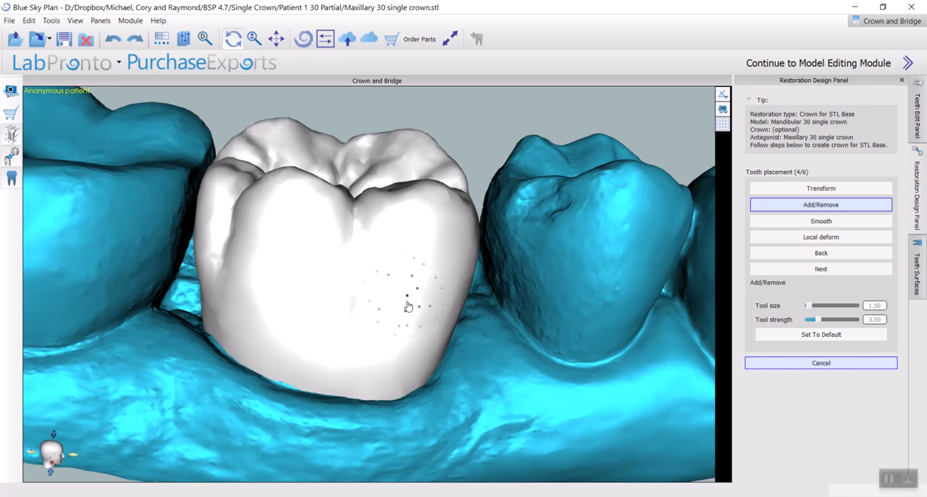
Set the Add/Remove tool size to 30.50 and the tool strength to 4.00
{"action": "scroll", "coordinate": [408, 306], "scroll_direction": "up", "scroll_amount": 4, "text": "ctrl"}
{"action": "scroll", "coordinate": [408, 307], "scroll_direction": "up", "scroll_amount": 9, "text": "ctrl"}
{"action": "mouse_move", "coordinate": [842, 320]}
{"action": "left_mouse_down"}
{"action": "mouse_move", "coordinate": [858, 319]}
{"action": "mouse_move", "coordinate": [857, 307]}
{"action": "left_mouse_up"}
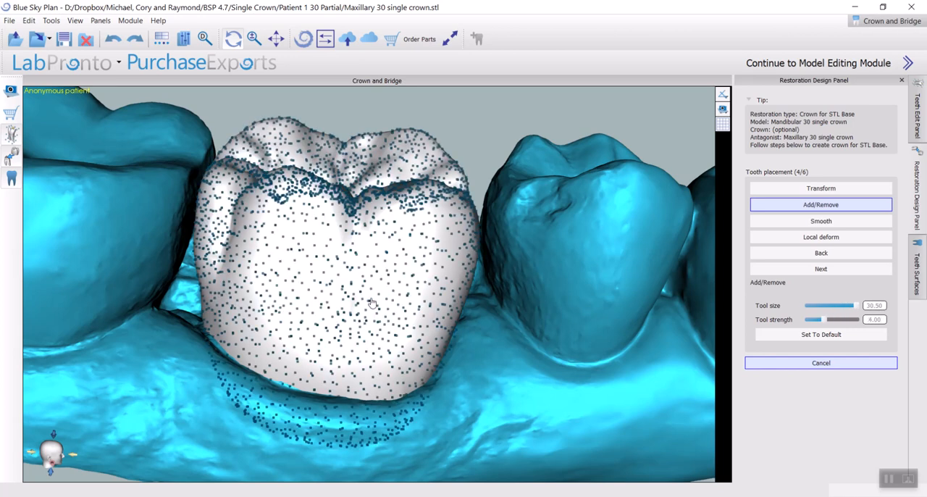
Reduce the Add/Remove tool size to 1.50 and the tool strength to 1.00
{"action": "scroll", "coordinate": [373, 303], "scroll_direction": "down", "scroll_amount": 20, "text": "ctrl"}
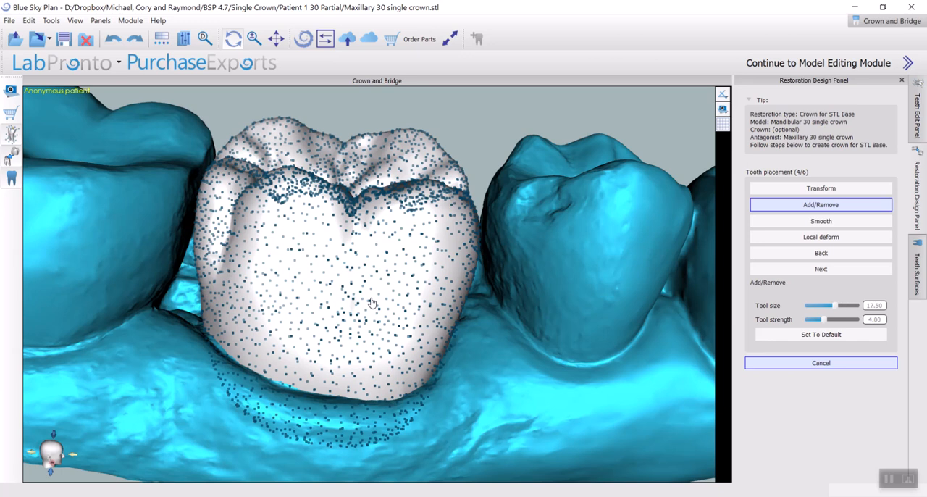
{"action": "scroll", "coordinate": [372, 303], "scroll_direction": "down", "scroll_amount": 8, "text": "ctrl"}
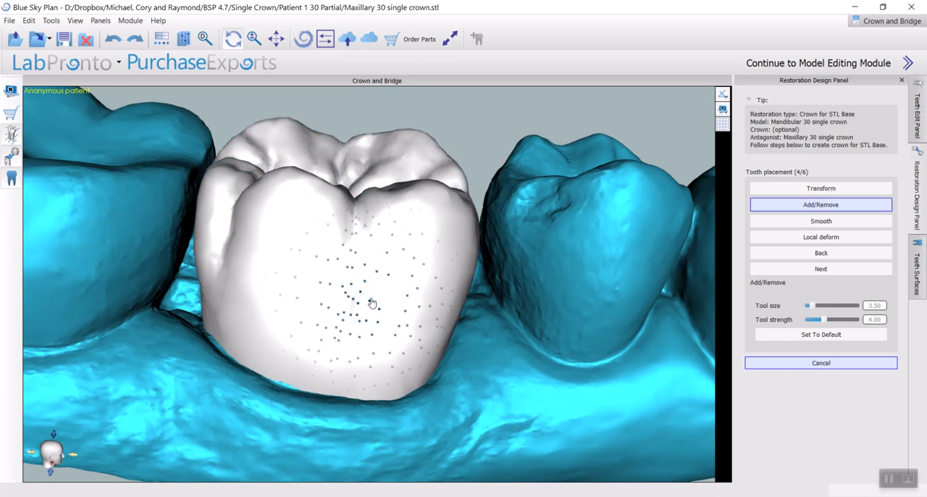
{"action": "scroll", "coordinate": [372, 302], "scroll_direction": "down", "scroll_amount": 3, "text": "shift"}
{"action": "scroll", "coordinate": [393, 335], "scroll_direction": "down", "scroll_amount": 1, "text": "ctrl"}
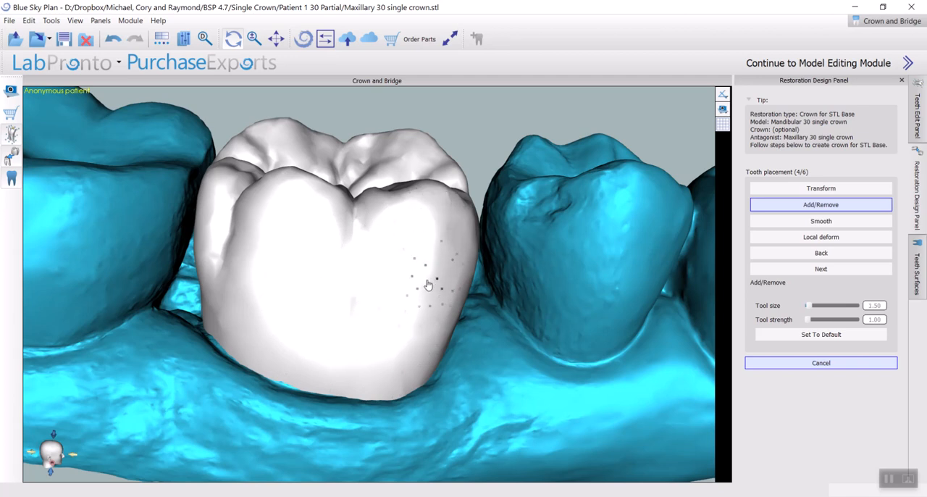
Examine the crown's cheek-side and chewing surfaces against the neighbouring teeth
{"action": "mouse_move", "coordinate": [414, 327]}
{"action": "right_mouse_down"}
{"action": "mouse_move", "coordinate": [373, 292]}
{"action": "mouse_move", "coordinate": [471, 290]}
{"action": "mouse_move", "coordinate": [399, 248]}
{"action": "mouse_move", "coordinate": [365, 422]}
{"action": "mouse_move", "coordinate": [565, 426]}
{"action": "mouse_move", "coordinate": [652, 384]}
{"action": "mouse_move", "coordinate": [389, 300]}
{"action": "right_mouse_up"}
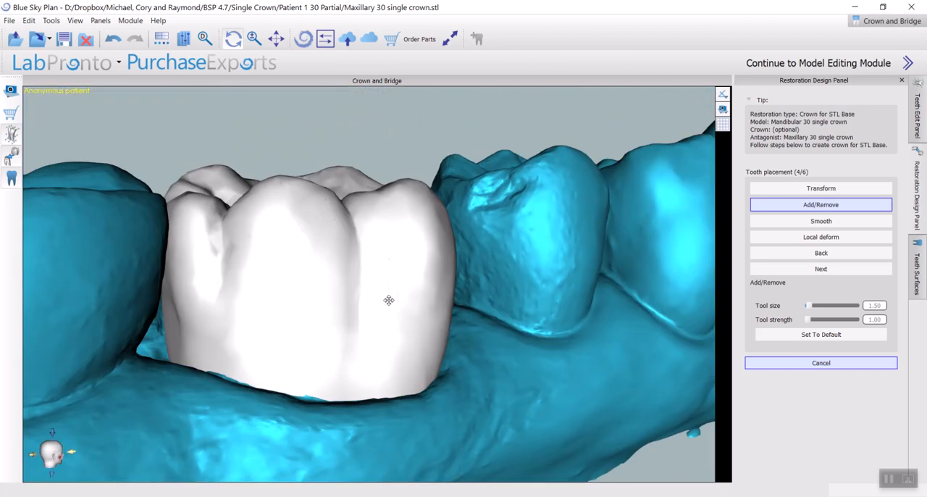
{"action": "mouse_move", "coordinate": [302, 248]}
{"action": "right_mouse_down"}
{"action": "mouse_move", "coordinate": [391, 181]}
{"action": "mouse_move", "coordinate": [459, 207]}
{"action": "mouse_move", "coordinate": [414, 259]}
{"action": "right_mouse_up"}
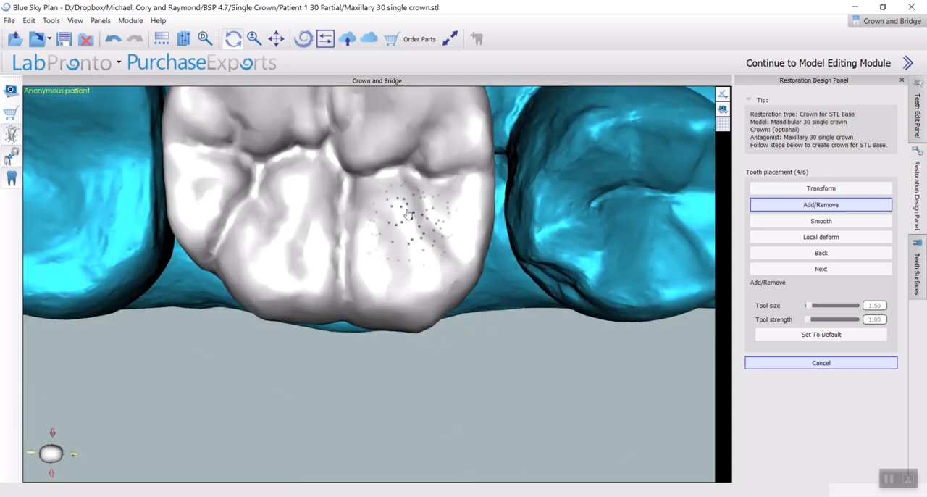
{"action": "mouse_move", "coordinate": [453, 190]}
{"action": "right_mouse_down"}
{"action": "mouse_move", "coordinate": [341, 211]}
{"action": "mouse_move", "coordinate": [362, 224]}
{"action": "mouse_move", "coordinate": [404, 290]}
{"action": "mouse_move", "coordinate": [470, 259]}
{"action": "mouse_move", "coordinate": [348, 302]}
{"action": "right_mouse_up"}
{"action": "scroll", "coordinate": [347, 302], "scroll_direction": "down", "scroll_amount": 5}
{"action": "right_click_drag", "start_coordinate": [308, 381], "coordinate": [367, 166]}
{"action": "scroll", "coordinate": [448, 287], "scroll_direction": "up", "scroll_amount": 3}
{"action": "right_click_drag", "start_coordinate": [448, 286], "coordinate": [394, 314]}
Start the Smooth tool for the crown and set its size to 2.50 and strength to 6.00
{"action": "left_click", "coordinate": [860, 223]}
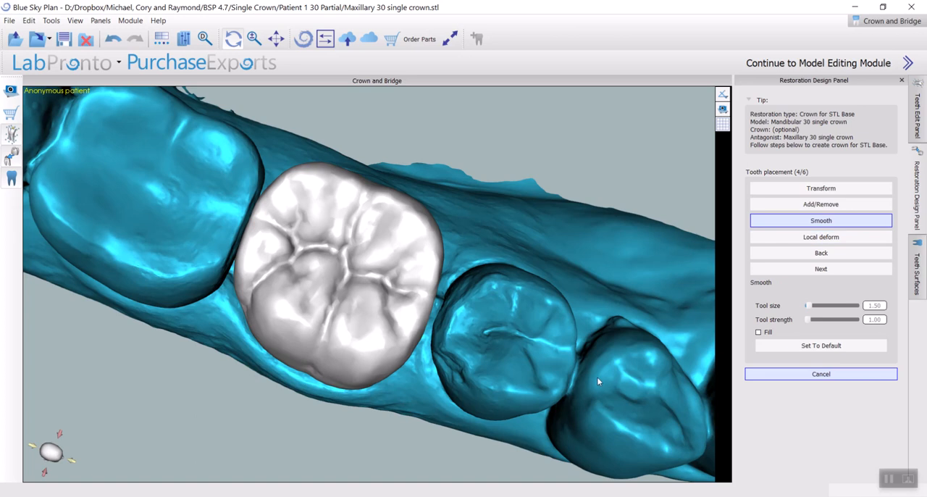
{"action": "right_click_drag", "start_coordinate": [435, 365], "coordinate": [457, 404]}
{"action": "scroll", "coordinate": [387, 369], "scroll_direction": "up", "scroll_amount": 4}
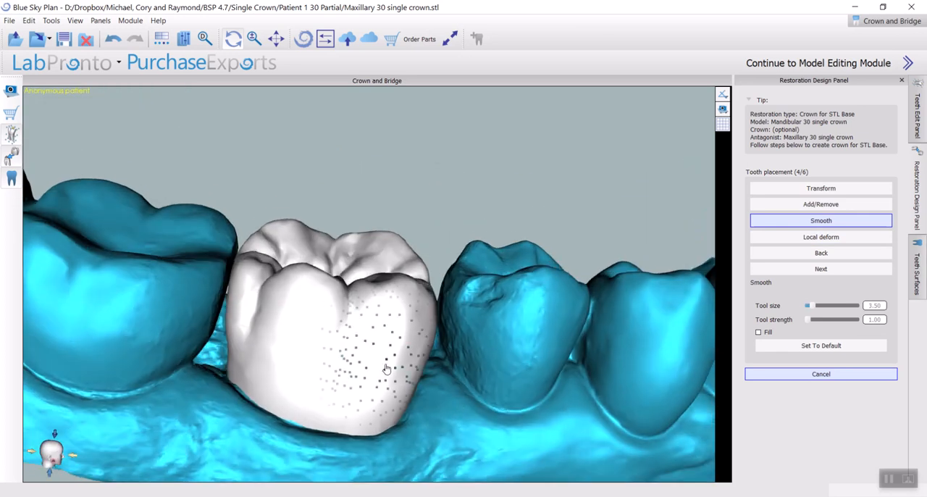
{"action": "scroll", "coordinate": [388, 372], "scroll_direction": "up", "scroll_amount": 20}
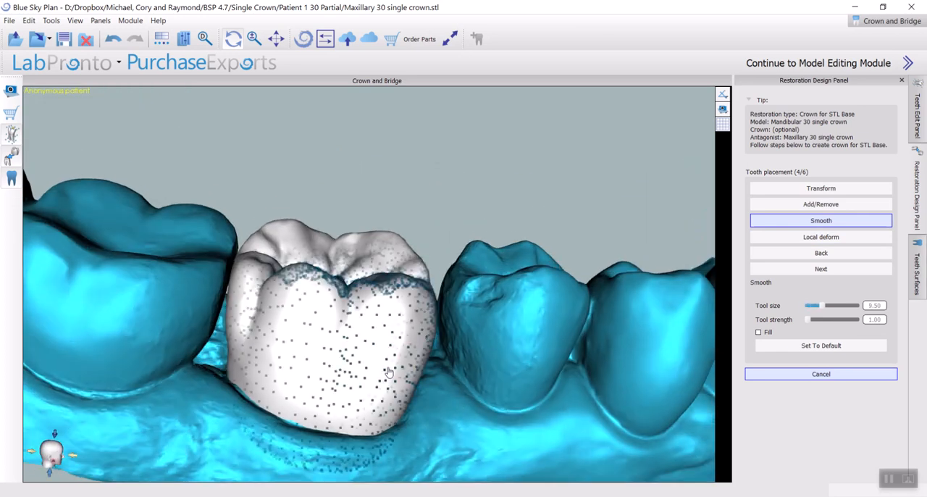
{"action": "scroll", "coordinate": [388, 372], "scroll_direction": "down", "scroll_amount": 18}
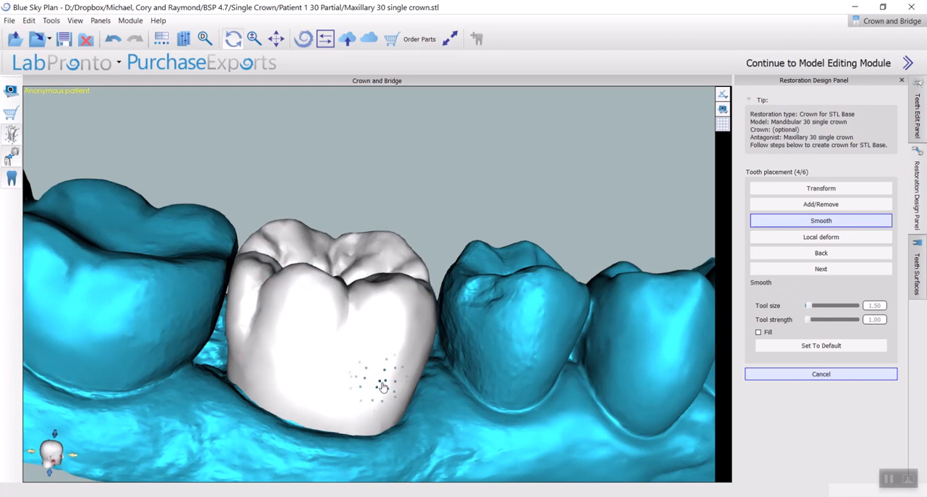
{"action": "scroll", "coordinate": [385, 379], "scroll_direction": "up", "scroll_amount": 8, "text": "ctrl"}
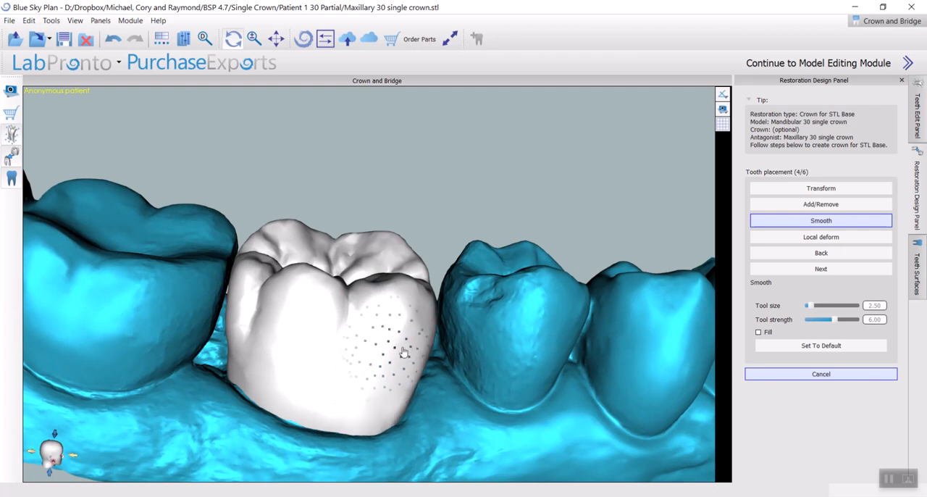
Set the Smooth tool strength to 3.00 and smooth the crown's tongue-side and cheek-side surfaces
{"action": "mouse_move", "coordinate": [411, 342]}
{"action": "right_mouse_down"}
{"action": "mouse_move", "coordinate": [399, 348]}
{"action": "mouse_move", "coordinate": [304, 314]}
{"action": "right_mouse_up"}
{"action": "mouse_move", "coordinate": [220, 308]}
{"action": "right_mouse_down"}
{"action": "mouse_move", "coordinate": [441, 315]}
{"action": "mouse_move", "coordinate": [283, 385]}
{"action": "mouse_move", "coordinate": [374, 356]}
{"action": "right_mouse_up"}
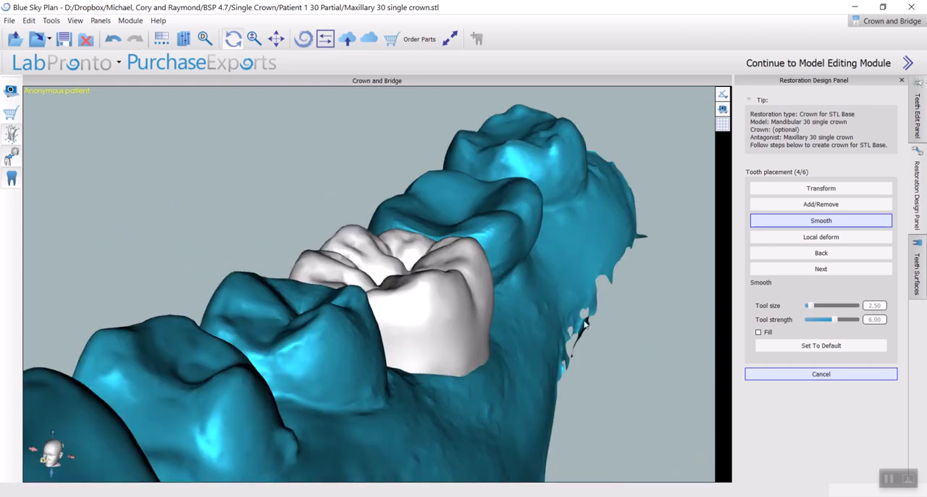
{"action": "left_click_drag", "start_coordinate": [845, 323], "coordinate": [817, 323]}
{"action": "right_click_drag", "start_coordinate": [500, 267], "coordinate": [490, 343]}
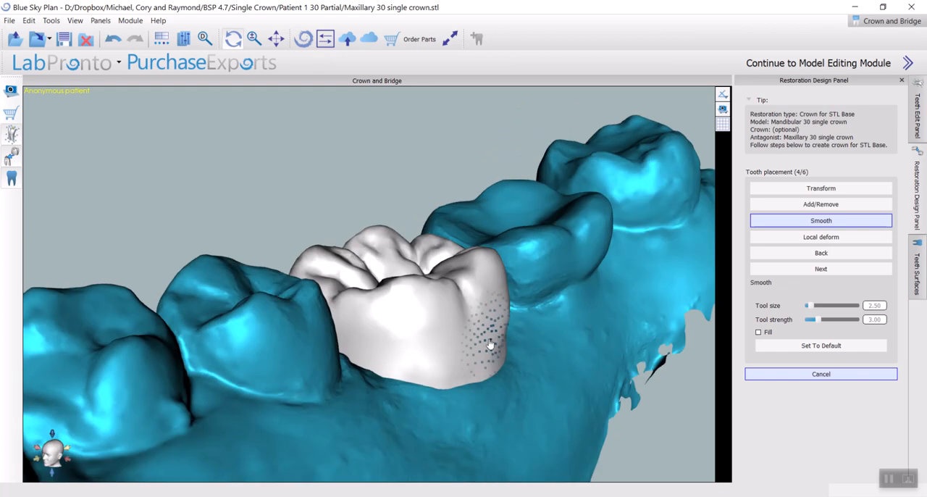
{"action": "mouse_move", "coordinate": [559, 305]}
{"action": "right_mouse_down"}
{"action": "mouse_move", "coordinate": [476, 369]}
{"action": "mouse_move", "coordinate": [505, 387]}
{"action": "mouse_move", "coordinate": [394, 414]}
{"action": "right_mouse_up"}
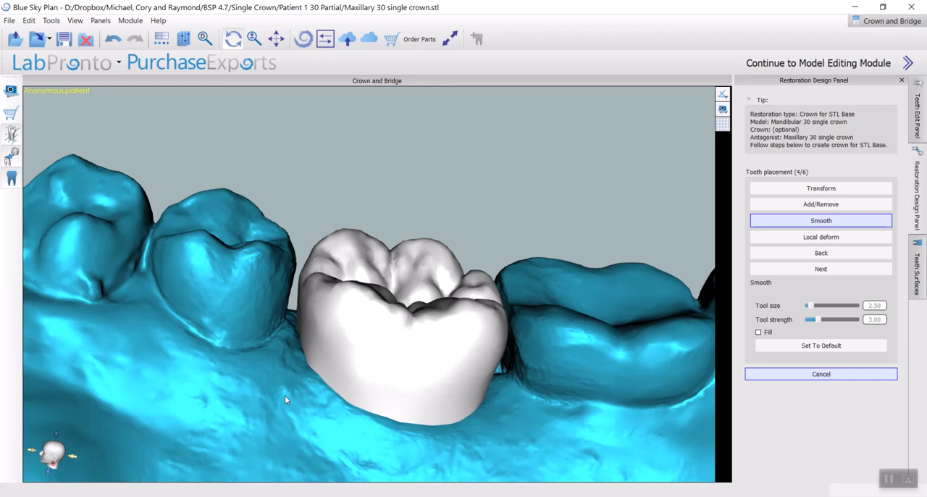
{"action": "mouse_move", "coordinate": [547, 384]}
{"action": "right_mouse_down"}
{"action": "mouse_move", "coordinate": [519, 309]}
{"action": "mouse_move", "coordinate": [423, 381]}
{"action": "mouse_move", "coordinate": [378, 487]}
{"action": "mouse_move", "coordinate": [418, 337]}
{"action": "mouse_move", "coordinate": [586, 336]}
{"action": "mouse_move", "coordinate": [391, 418]}
{"action": "right_mouse_up"}
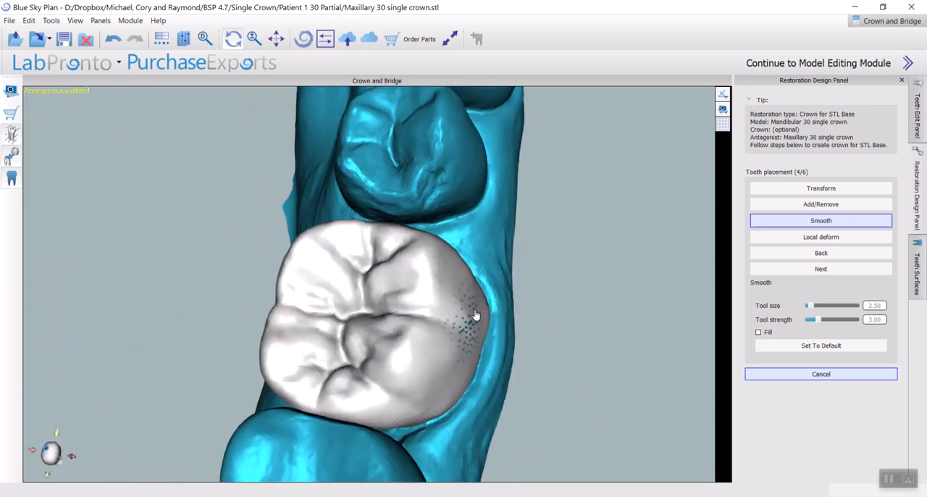
{"action": "right_click_drag", "start_coordinate": [468, 310], "coordinate": [338, 331]}
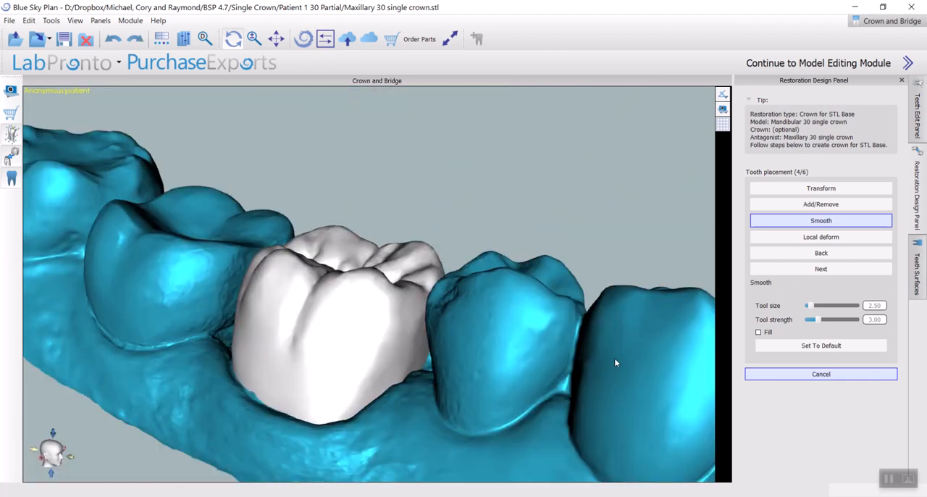
{"action": "right_click_drag", "start_coordinate": [623, 368], "coordinate": [518, 376]}
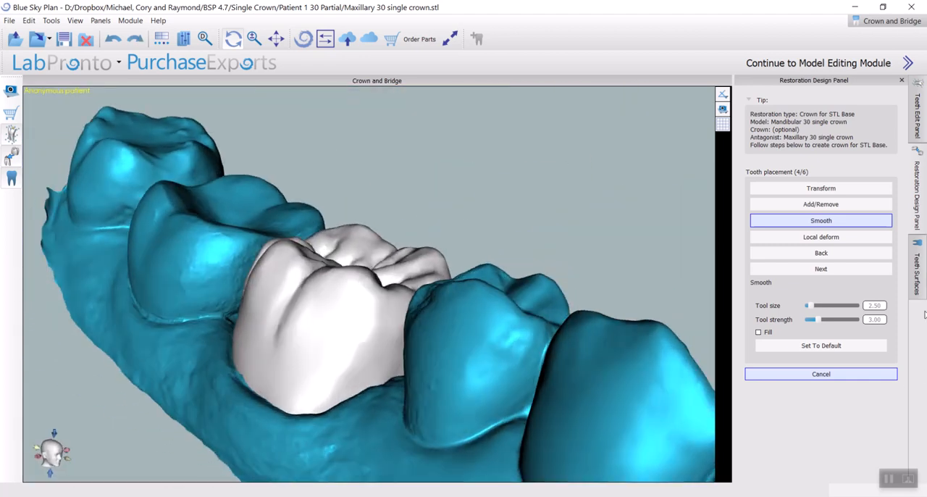
Start the Local deform tool for the crown and set its tool size to 6.50
{"action": "left_click", "coordinate": [859, 236]}
{"action": "right_click_drag", "start_coordinate": [320, 410], "coordinate": [183, 385]}
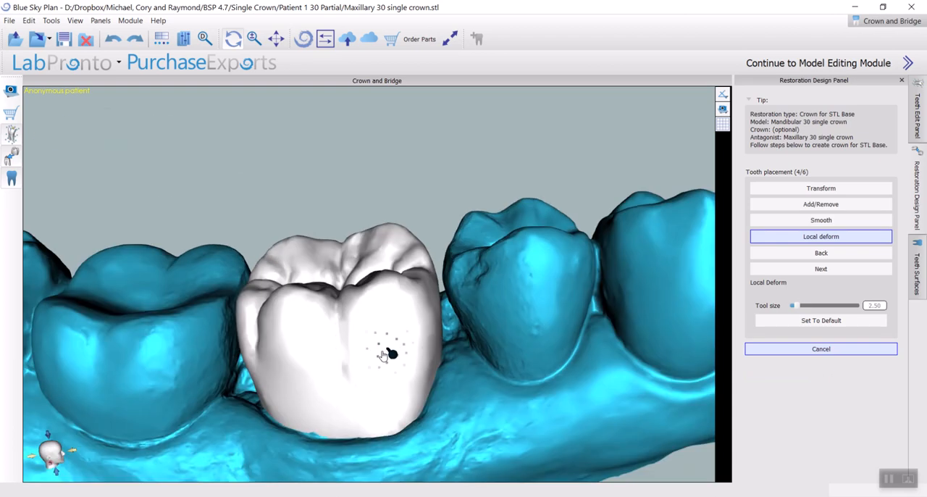
{"action": "scroll", "coordinate": [381, 361], "scroll_direction": "up", "scroll_amount": 2}
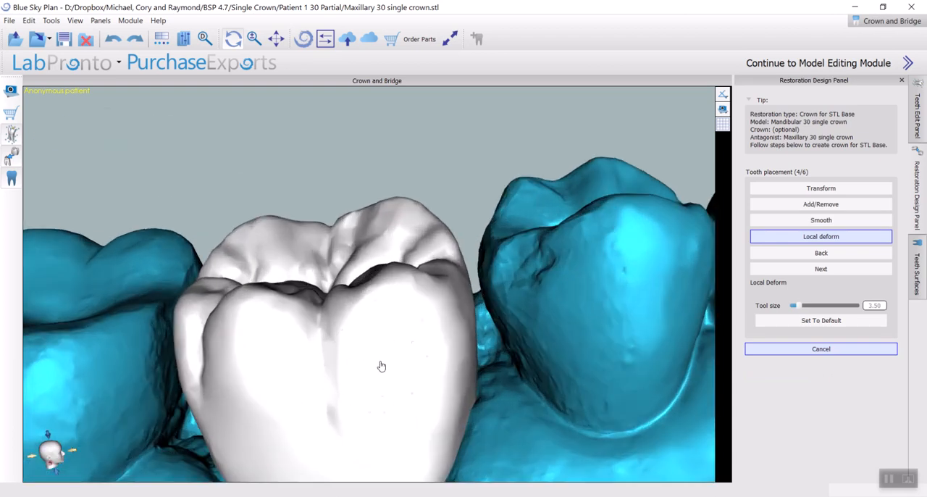
{"action": "scroll", "coordinate": [391, 360], "scroll_direction": "up", "scroll_amount": 4, "text": "ctrl"}
{"action": "scroll", "coordinate": [391, 360], "scroll_direction": "down", "scroll_amount": 7, "text": "ctrl"}
{"action": "right_click_drag", "start_coordinate": [403, 369], "coordinate": [498, 361]}
{"action": "scroll", "coordinate": [494, 355], "scroll_direction": "up", "scroll_amount": 8, "text": "ctrl"}
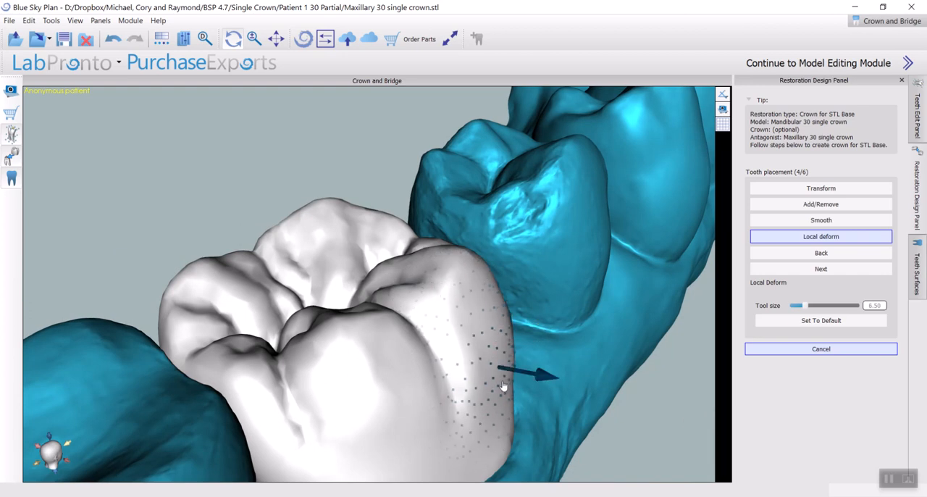
Reshape the crown's lower cheek-side surface near the front neighbouring tooth with Local deform
{"action": "right_click_drag", "start_coordinate": [520, 414], "coordinate": [356, 360]}
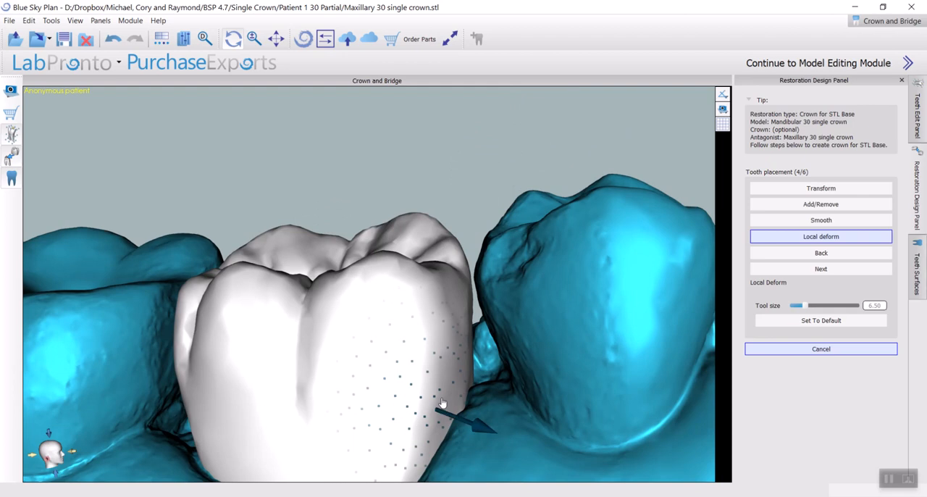
{"action": "right_click_drag", "start_coordinate": [474, 338], "coordinate": [431, 394]}
{"action": "left_click_drag", "start_coordinate": [437, 369], "coordinate": [441, 376]}
{"action": "right_click_drag", "start_coordinate": [563, 357], "coordinate": [410, 375]}
{"action": "left_click_drag", "start_coordinate": [426, 381], "coordinate": [432, 420]}
Reshape the crown's tongue-side surface with Local deform
{"action": "right_click_drag", "start_coordinate": [476, 422], "coordinate": [272, 352]}
{"action": "left_click_drag", "start_coordinate": [307, 416], "coordinate": [291, 397]}
{"action": "right_click_drag", "start_coordinate": [291, 397], "coordinate": [387, 352]}
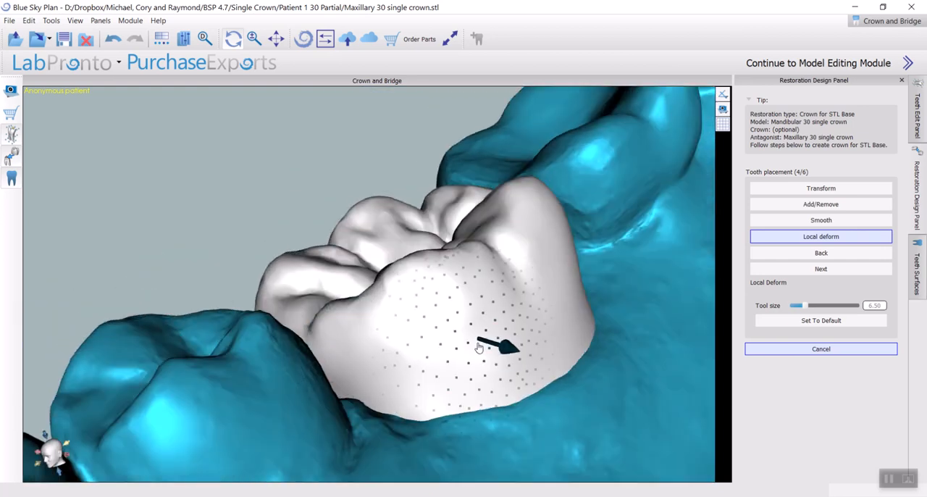
{"action": "mouse_move", "coordinate": [479, 347]}
{"action": "left_mouse_down"}
{"action": "mouse_move", "coordinate": [474, 338]}
{"action": "mouse_move", "coordinate": [478, 358]}
{"action": "left_mouse_up"}
{"action": "right_click_drag", "start_coordinate": [478, 364], "coordinate": [594, 340]}
Set the Local deform tool size to 5.50 and pull the crown's rear tongue-side corner outward
{"action": "scroll", "coordinate": [587, 310], "scroll_direction": "up", "scroll_amount": 4, "text": "ctrl"}
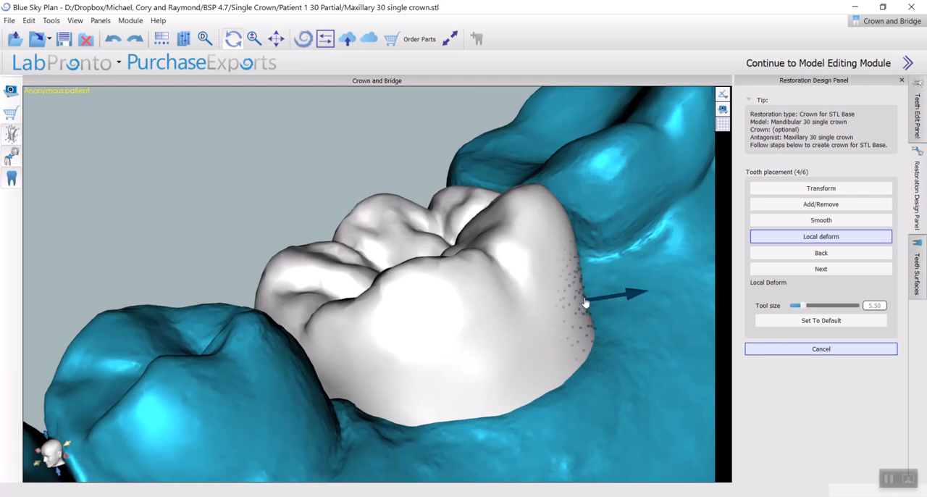
{"action": "mouse_move", "coordinate": [585, 299]}
{"action": "left_mouse_down"}
{"action": "mouse_move", "coordinate": [596, 300]}
{"action": "mouse_move", "coordinate": [499, 295]}
{"action": "mouse_move", "coordinate": [419, 315]}
{"action": "left_mouse_up"}
{"action": "left_click_drag", "start_coordinate": [575, 312], "coordinate": [600, 310]}
{"action": "left_click_drag", "start_coordinate": [625, 291], "coordinate": [707, 293]}
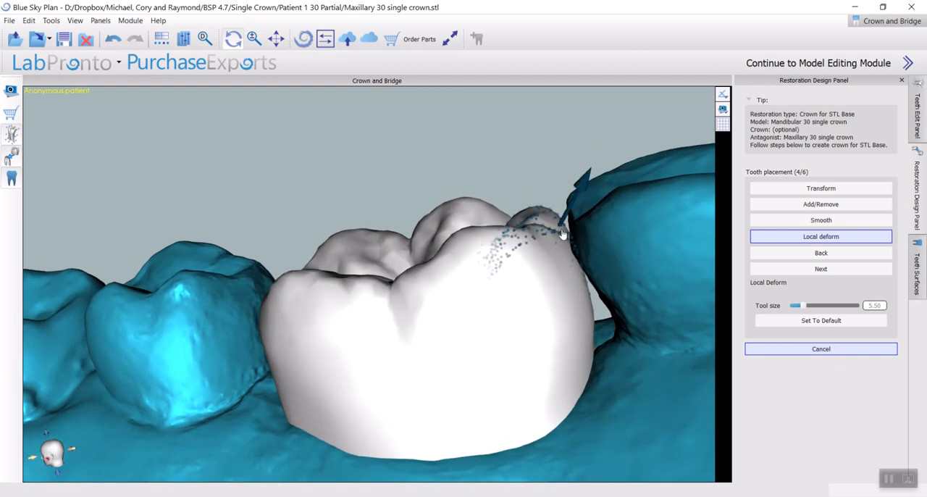
Adjust the crown's lower edges and its back surface facing the rear molar, with the Local deform tool size at 6.50
{"action": "left_click_drag", "start_coordinate": [579, 287], "coordinate": [512, 373]}
{"action": "left_click_drag", "start_coordinate": [520, 423], "coordinate": [526, 424]}
{"action": "left_click_drag", "start_coordinate": [573, 389], "coordinate": [191, 331]}
{"action": "left_click_drag", "start_coordinate": [308, 198], "coordinate": [312, 101]}
{"action": "left_click_drag", "start_coordinate": [165, 367], "coordinate": [157, 367]}
{"action": "left_click_drag", "start_coordinate": [156, 326], "coordinate": [257, 297]}
{"action": "left_click_drag", "start_coordinate": [198, 269], "coordinate": [131, 273]}
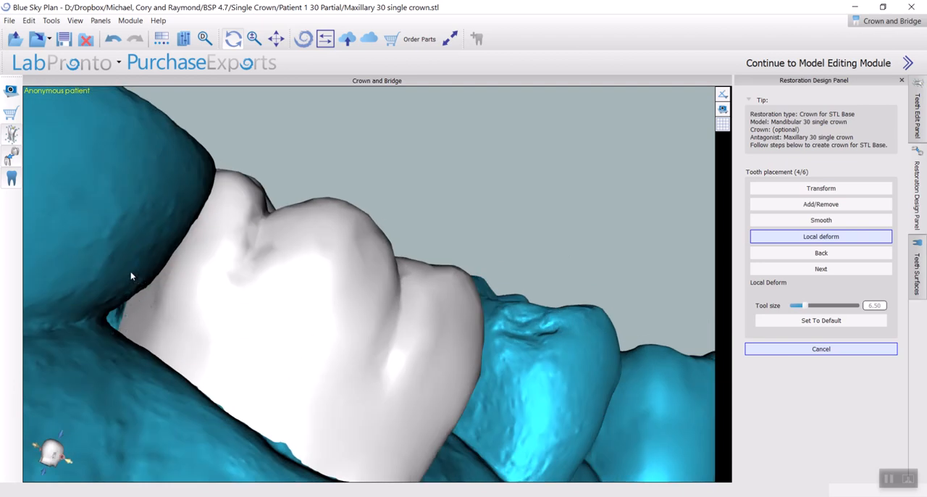
{"action": "left_click_drag", "start_coordinate": [187, 250], "coordinate": [109, 196]}
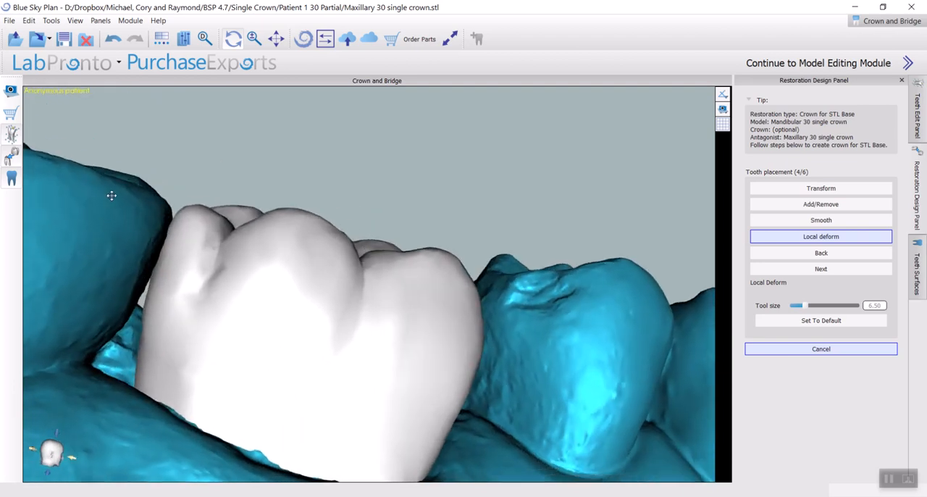
{"action": "left_click_drag", "start_coordinate": [130, 301], "coordinate": [243, 250]}
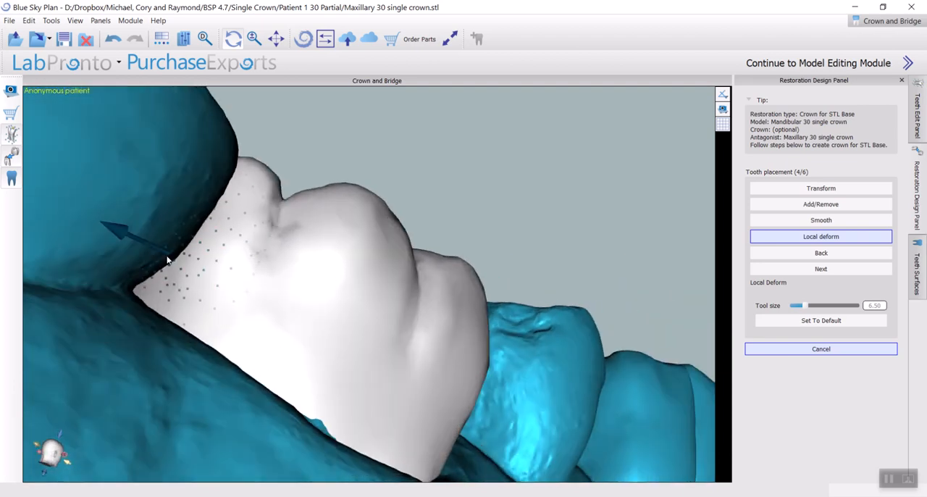
Make the lower jaw model transparent around the crown
{"action": "left_click_drag", "start_coordinate": [161, 258], "coordinate": [557, 205]}
{"action": "scroll", "coordinate": [557, 205], "scroll_direction": "down", "scroll_amount": 5}
{"action": "left_click_drag", "start_coordinate": [461, 161], "coordinate": [361, 127]}
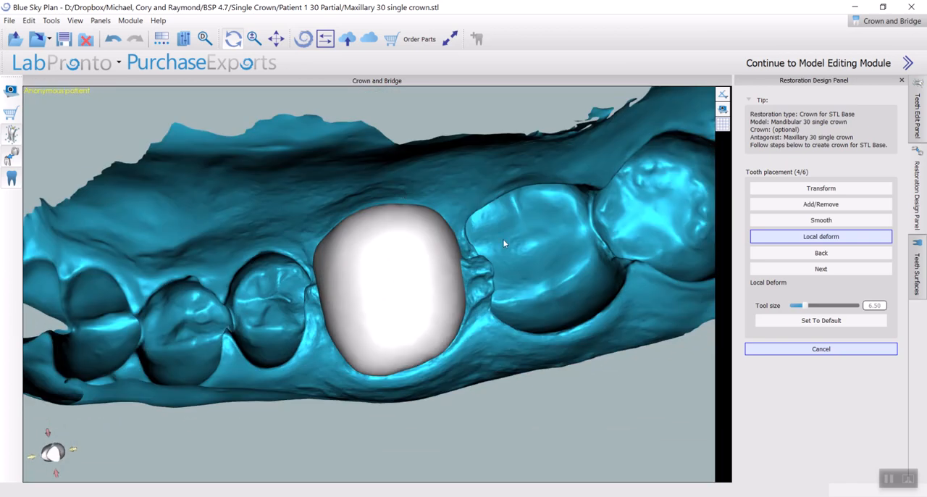
{"action": "right_click", "coordinate": [526, 252]}
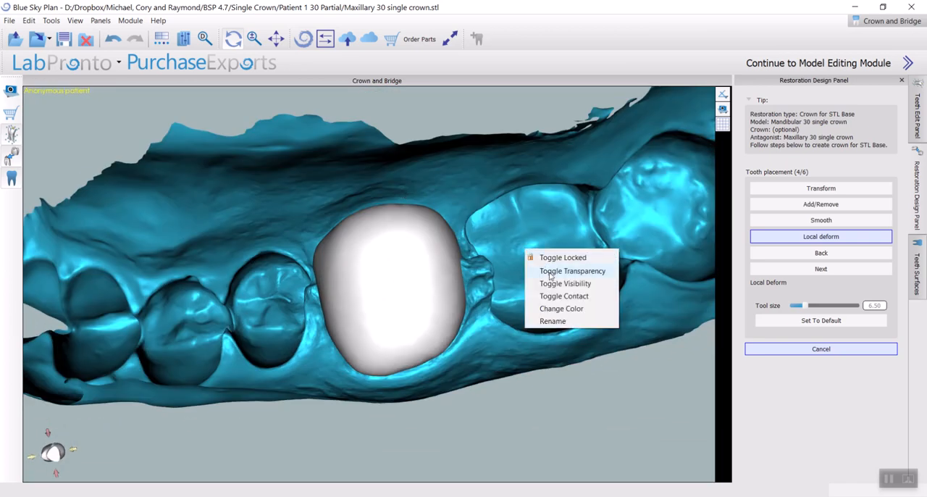
{"action": "left_click", "coordinate": [551, 272]}
Pull the crown's contact areas toward the neighbouring teeth, raising the Local deform tool size to 12.50
{"action": "left_click_drag", "start_coordinate": [341, 149], "coordinate": [394, 347]}
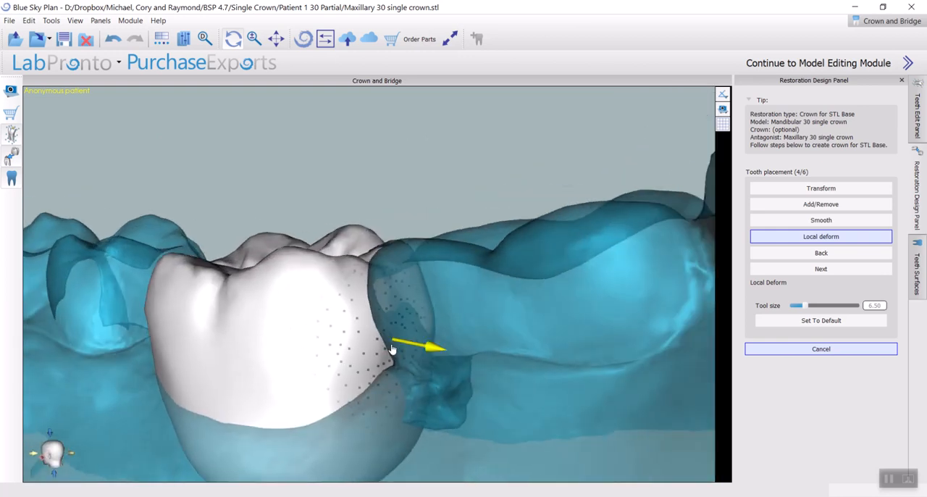
{"action": "left_click_drag", "start_coordinate": [166, 268], "coordinate": [429, 277]}
{"action": "scroll", "coordinate": [268, 310], "scroll_direction": "up", "scroll_amount": 4}
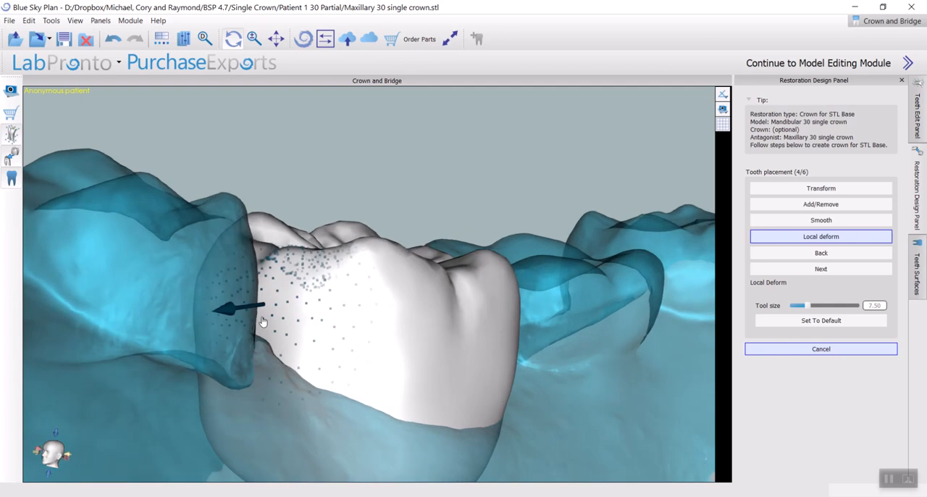
{"action": "scroll", "coordinate": [258, 328], "scroll_direction": "up", "scroll_amount": 1}
{"action": "left_click_drag", "start_coordinate": [362, 301], "coordinate": [254, 317]}
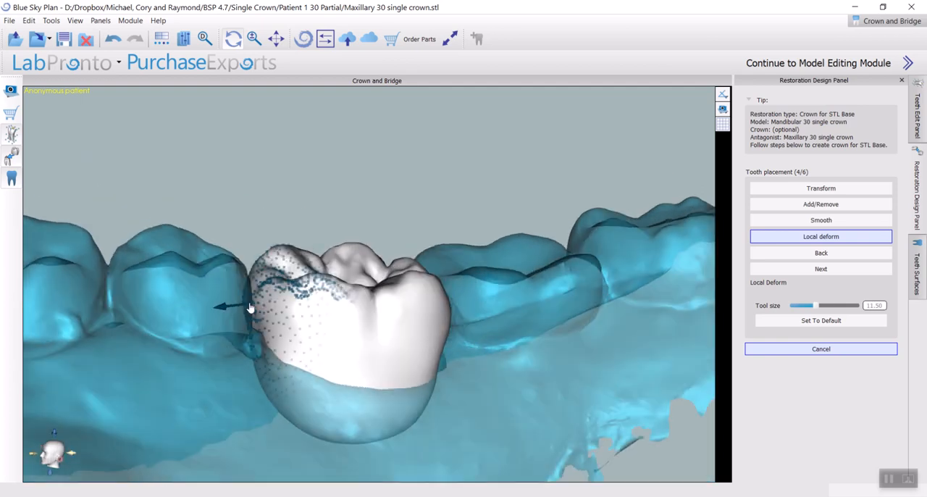
{"action": "scroll", "coordinate": [250, 308], "scroll_direction": "up", "scroll_amount": 1}
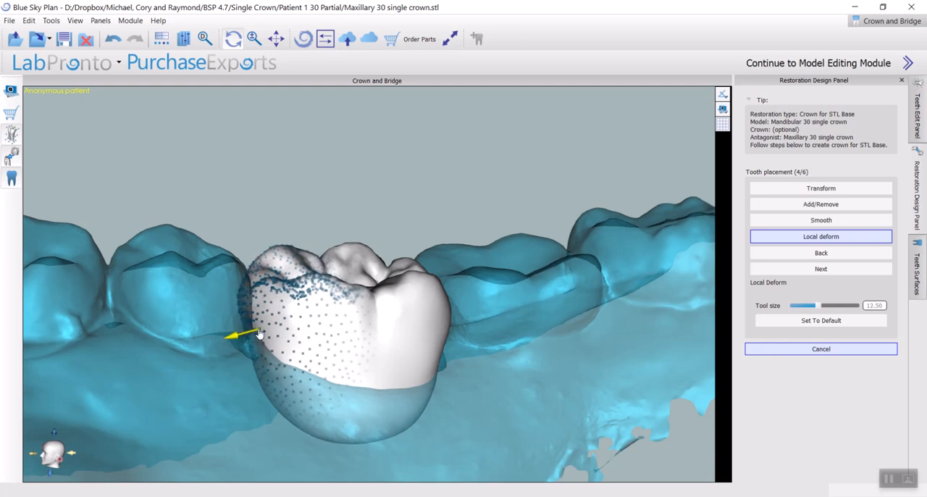
Pull the crown's rear corner outward beside the neighboring molar, with the Local deform tool size at 7.50
{"action": "left_click_drag", "start_coordinate": [210, 284], "coordinate": [536, 318]}
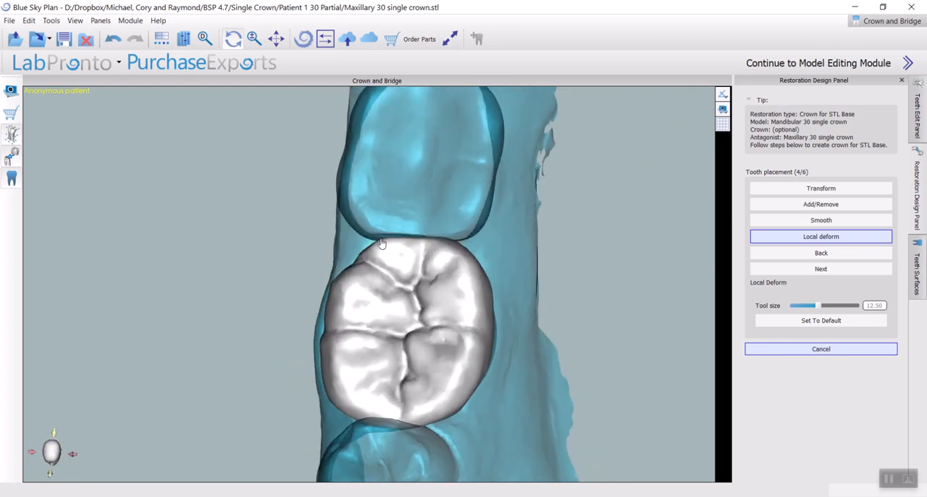
{"action": "left_click_drag", "start_coordinate": [426, 207], "coordinate": [454, 214]}
{"action": "scroll", "coordinate": [454, 214], "scroll_direction": "up", "scroll_amount": 5}
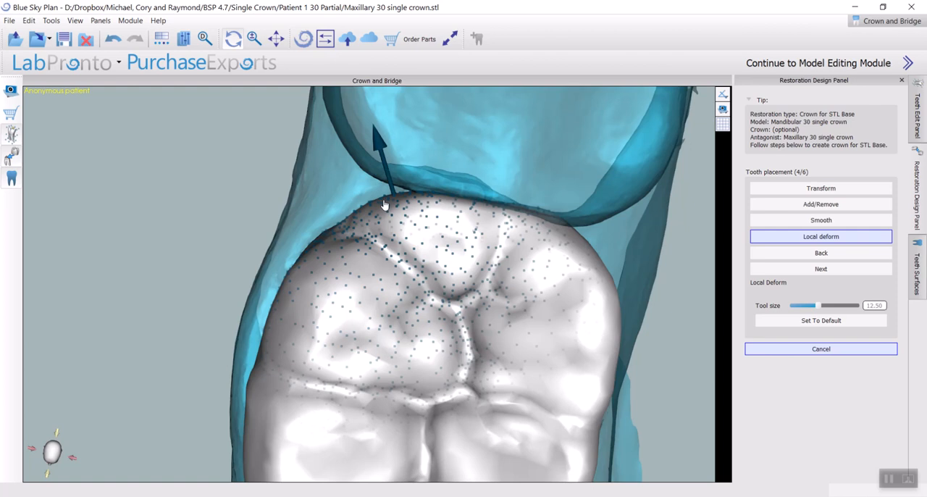
{"action": "scroll", "coordinate": [384, 206], "scroll_direction": "down", "scroll_amount": 3, "text": "ctrl"}
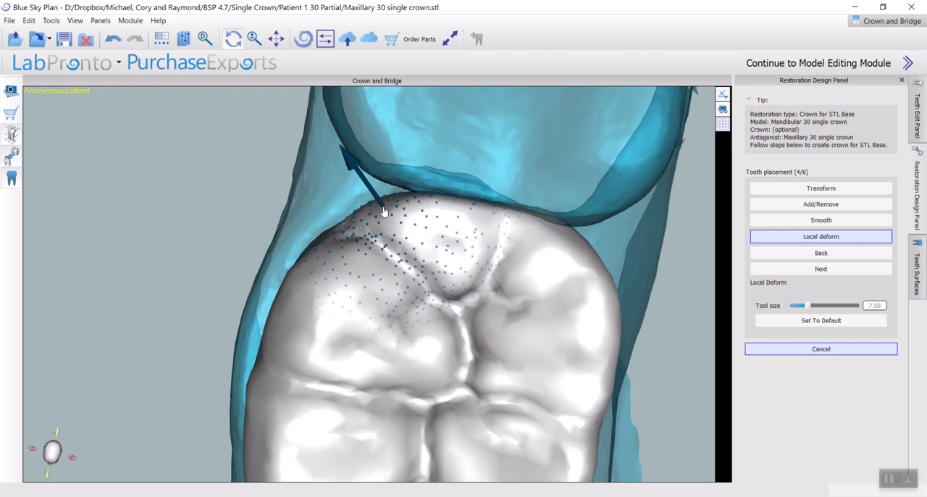
{"action": "left_click_drag", "start_coordinate": [375, 208], "coordinate": [363, 204]}
{"action": "scroll", "coordinate": [456, 239], "scroll_direction": "down", "scroll_amount": 4}
{"action": "scroll", "coordinate": [456, 238], "scroll_direction": "down", "scroll_amount": 2}
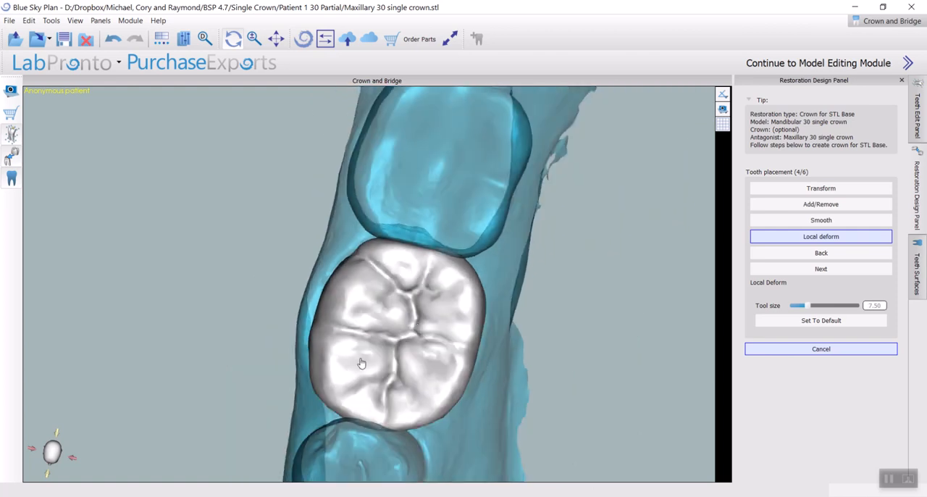
{"action": "right_click_drag", "start_coordinate": [361, 363], "coordinate": [358, 351]}
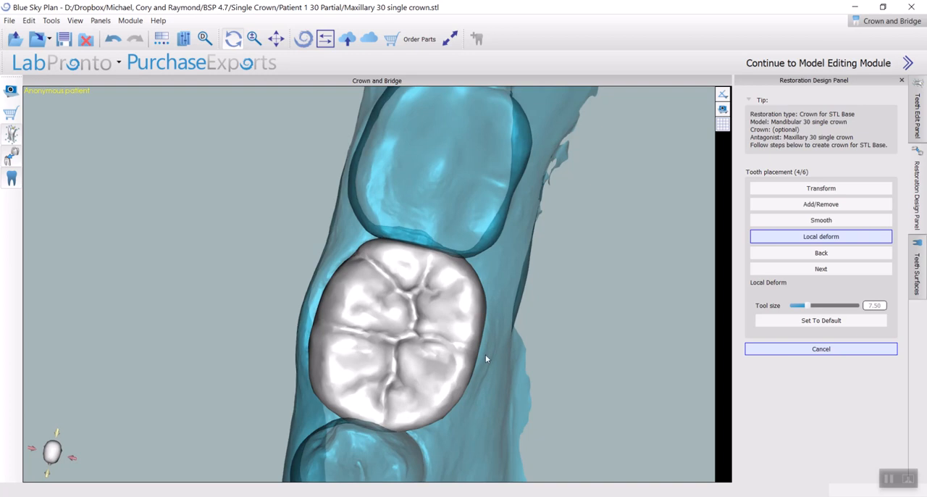
Deform the crown surface that shows through the underside of the preparation, with the Local deform tool size at 5.50
{"action": "right_click_drag", "start_coordinate": [486, 358], "coordinate": [500, 272]}
{"action": "right_click_drag", "start_coordinate": [416, 392], "coordinate": [341, 99]}
{"action": "right_click_drag", "start_coordinate": [601, 296], "coordinate": [425, 358]}
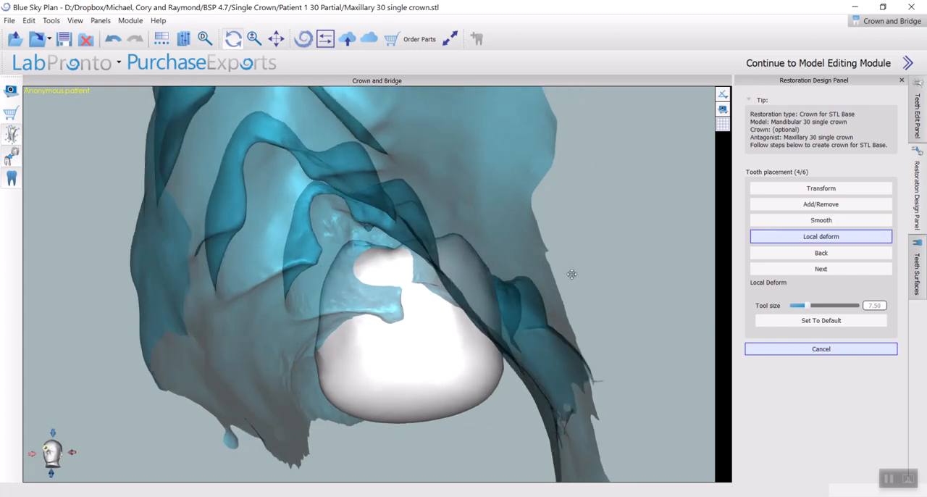
{"action": "scroll", "coordinate": [384, 267], "scroll_direction": "up", "scroll_amount": 3}
{"action": "scroll", "coordinate": [410, 263], "scroll_direction": "down", "scroll_amount": 4, "text": "ctrl"}
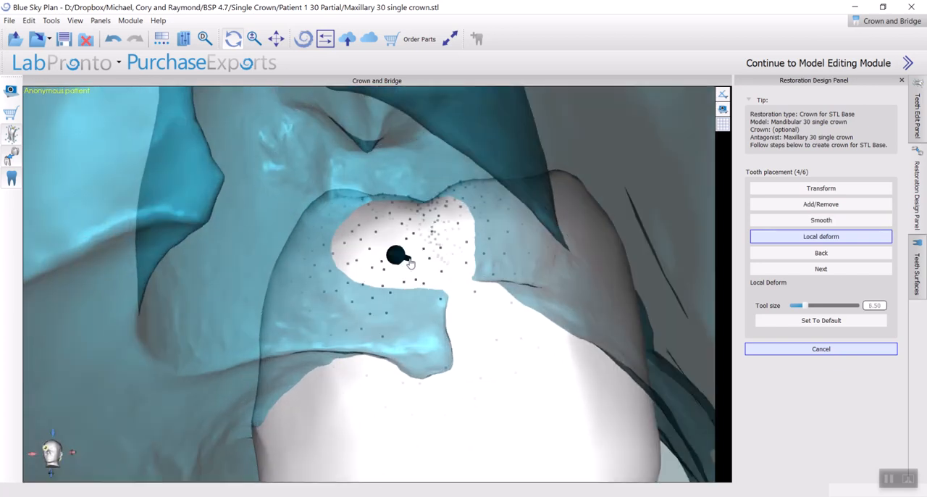
{"action": "scroll", "coordinate": [410, 271], "scroll_direction": "up", "scroll_amount": 3, "text": "ctrl"}
{"action": "scroll", "coordinate": [410, 270], "scroll_direction": "up", "scroll_amount": 2, "text": "ctrl"}
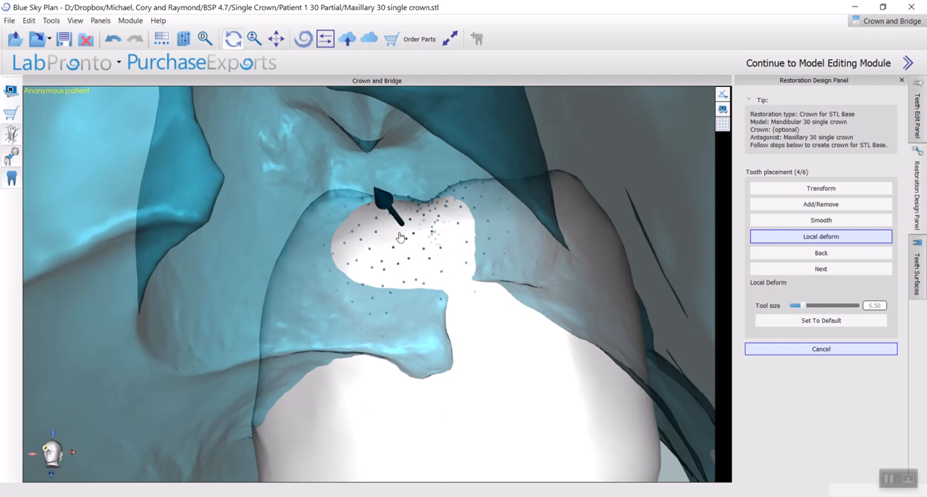
{"action": "left_click_drag", "start_coordinate": [397, 242], "coordinate": [404, 247]}
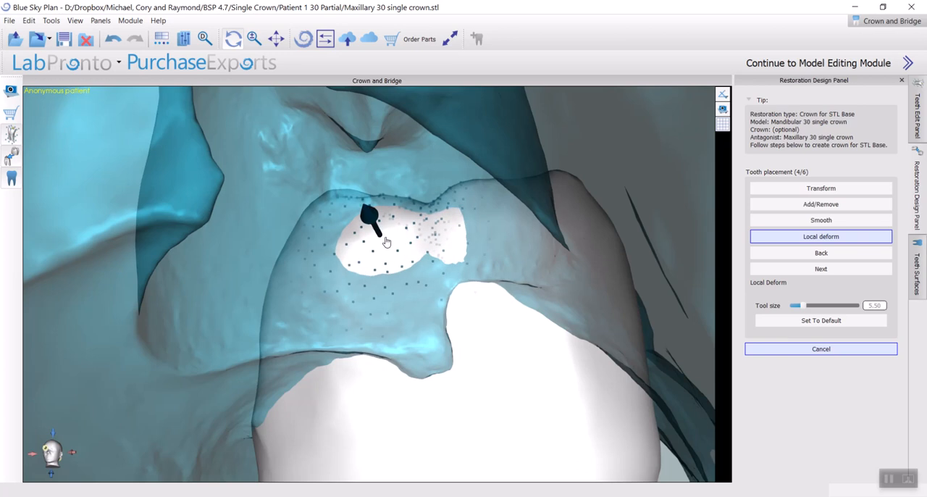
Smooth the crown areas showing through the underside of the preparation, reducing the Smooth tool size to 2.50 and strength to 1.00
{"action": "left_click", "coordinate": [821, 221]}
{"action": "scroll", "coordinate": [437, 267], "scroll_direction": "down", "scroll_amount": 5}
{"action": "scroll", "coordinate": [439, 271], "scroll_direction": "up", "scroll_amount": 5}
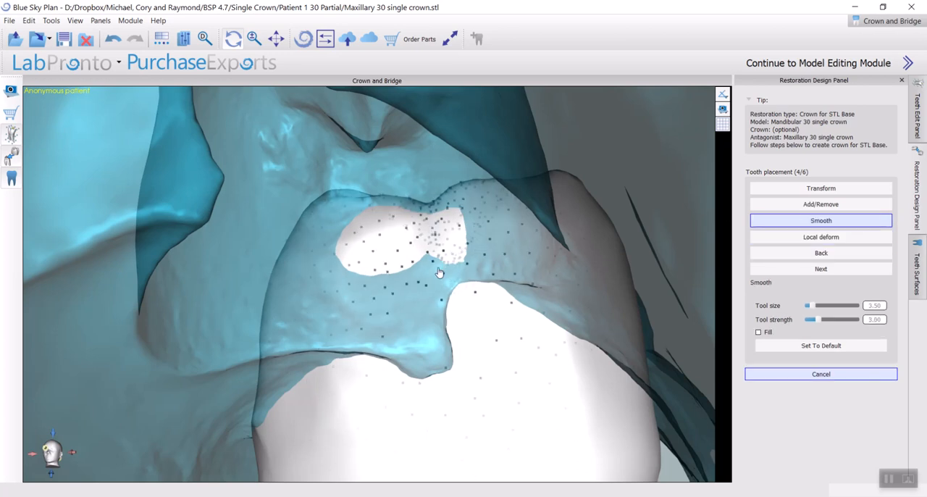
{"action": "scroll", "coordinate": [446, 269], "scroll_direction": "down", "scroll_amount": 4}
{"action": "left_click_drag", "start_coordinate": [410, 245], "coordinate": [386, 256]}
{"action": "scroll", "coordinate": [384, 248], "scroll_direction": "down", "scroll_amount": 2}
{"action": "mouse_move", "coordinate": [425, 268]}
{"action": "right_mouse_down"}
{"action": "mouse_move", "coordinate": [501, 251]}
{"action": "mouse_move", "coordinate": [443, 266]}
{"action": "mouse_move", "coordinate": [344, 193]}
{"action": "mouse_move", "coordinate": [393, 273]}
{"action": "mouse_move", "coordinate": [269, 372]}
{"action": "mouse_move", "coordinate": [253, 414]}
{"action": "mouse_move", "coordinate": [247, 408]}
{"action": "mouse_move", "coordinate": [357, 431]}
{"action": "mouse_move", "coordinate": [341, 389]}
{"action": "right_mouse_up"}
{"action": "scroll", "coordinate": [438, 319], "scroll_direction": "down", "scroll_amount": 5}
{"action": "right_click_drag", "start_coordinate": [406, 312], "coordinate": [322, 284]}
{"action": "left_click_drag", "start_coordinate": [366, 305], "coordinate": [295, 354]}
{"action": "left_click_drag", "start_coordinate": [332, 282], "coordinate": [305, 315]}
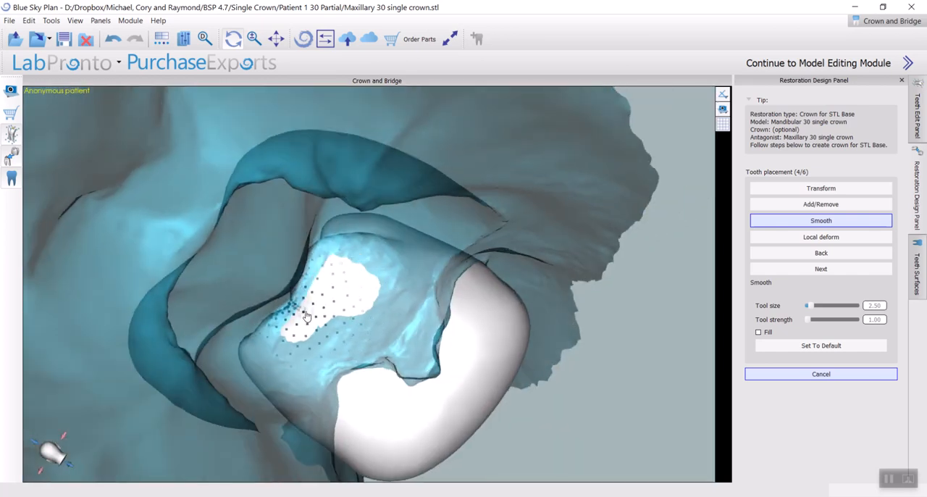
{"action": "left_click_drag", "start_coordinate": [336, 287], "coordinate": [319, 308]}
Toggle the contact display for the crown and inspect it from the side
{"action": "right_click", "coordinate": [440, 365]}
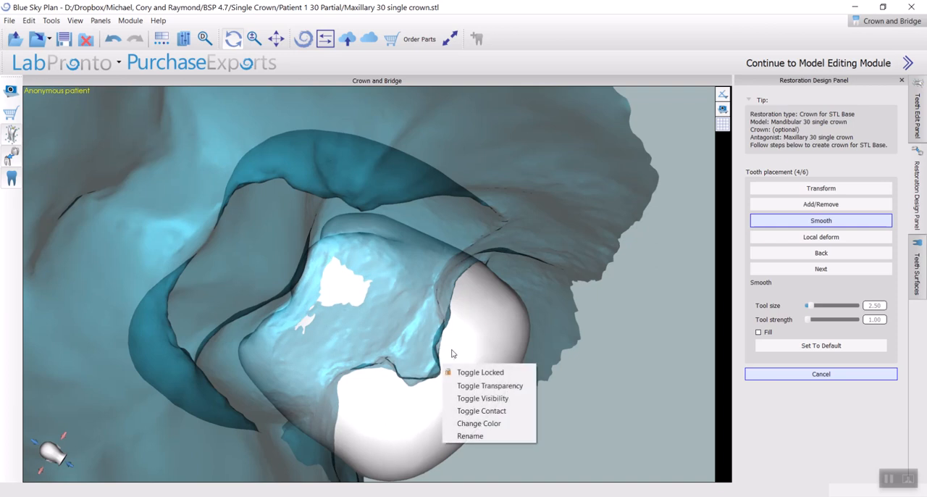
{"action": "left_click", "coordinate": [473, 412]}
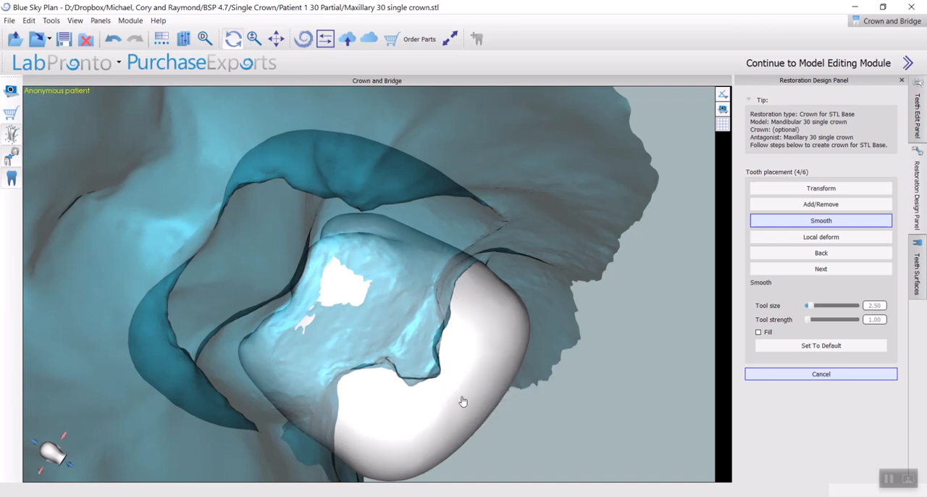
{"action": "right_click_drag", "start_coordinate": [174, 301], "coordinate": [671, 177]}
{"action": "right_click", "coordinate": [456, 327]}
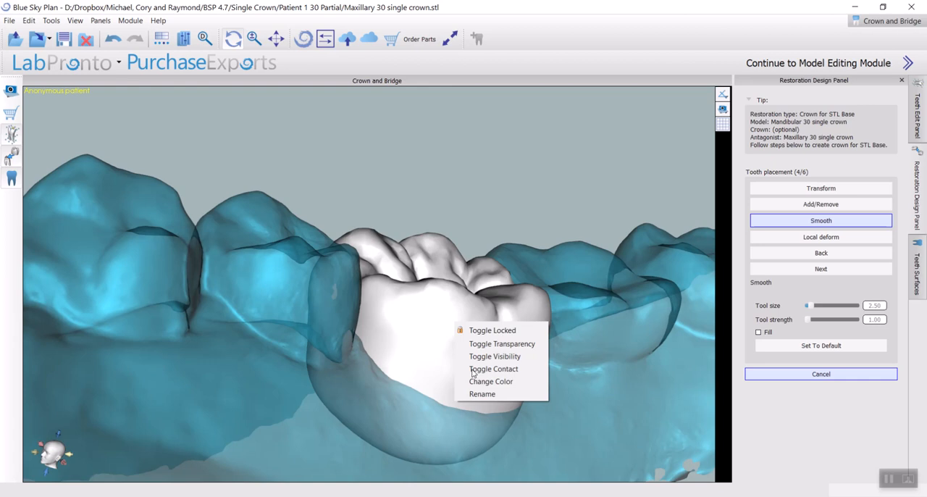
{"action": "left_click", "coordinate": [520, 224]}
{"action": "right_click_drag", "start_coordinate": [589, 283], "coordinate": [361, 282]}
{"action": "left_click", "coordinate": [779, 188]}
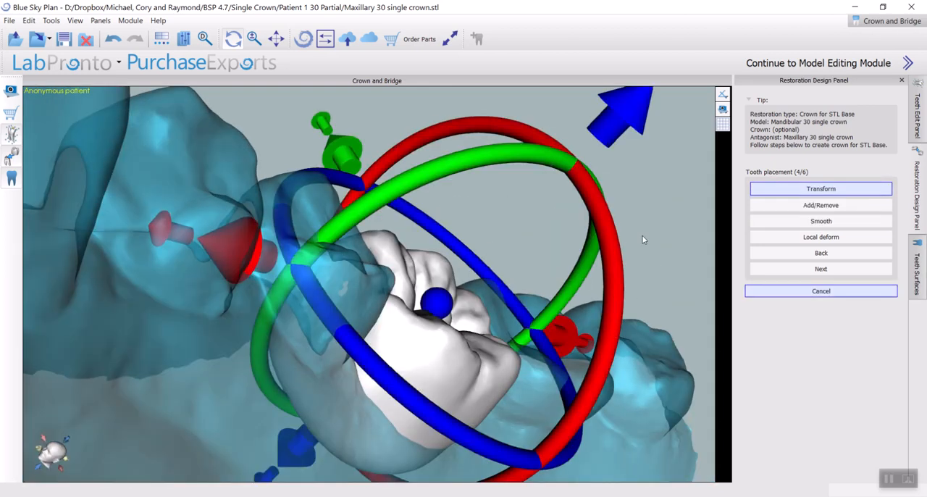
{"action": "left_click", "coordinate": [820, 207]}
{"action": "right_click_drag", "start_coordinate": [410, 330], "coordinate": [426, 301]}
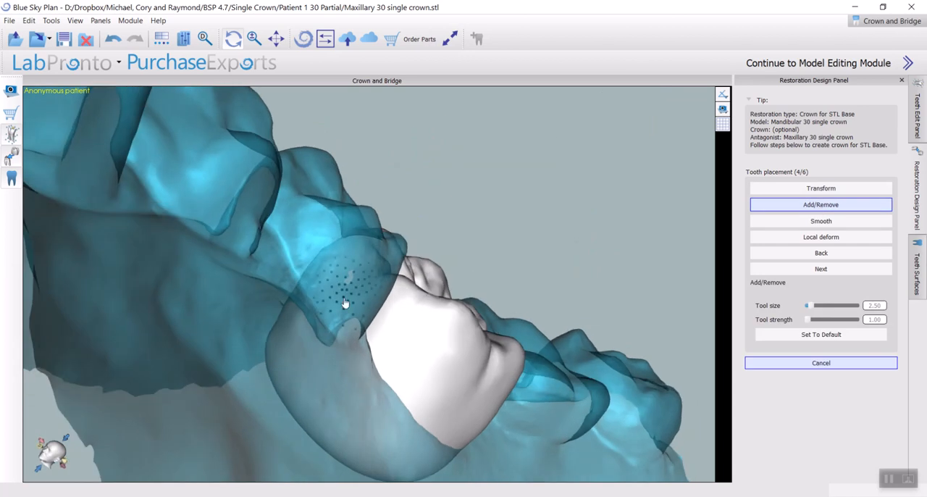
{"action": "scroll", "coordinate": [353, 305], "scroll_direction": "up", "scroll_amount": 4}
{"action": "left_click", "coordinate": [367, 304]}
{"action": "mouse_move", "coordinate": [370, 304]}
{"action": "right_mouse_down"}
{"action": "mouse_move", "coordinate": [323, 225]}
{"action": "mouse_move", "coordinate": [451, 199]}
{"action": "mouse_move", "coordinate": [362, 227]}
{"action": "mouse_move", "coordinate": [280, 238]}
{"action": "right_mouse_up"}
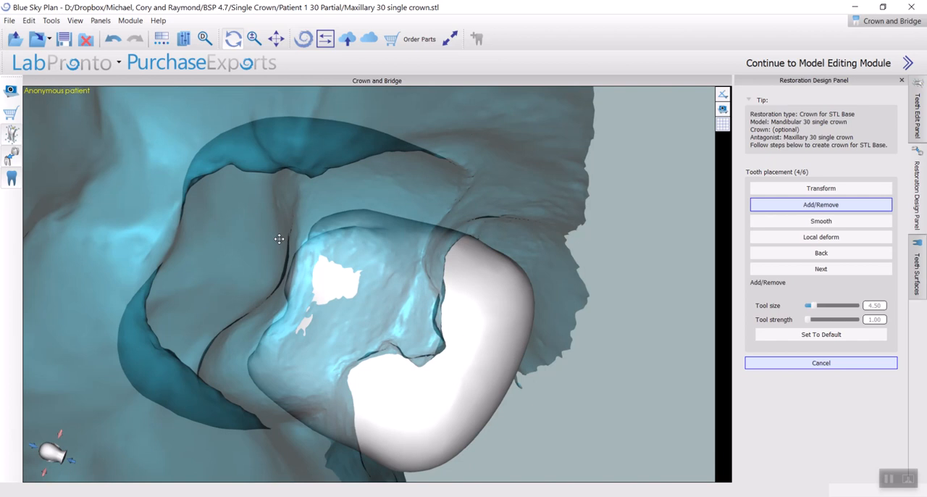
Smooth the remaining crown spots showing through the preparation, with the Smooth tool size at 1.50
{"action": "left_click", "coordinate": [814, 223]}
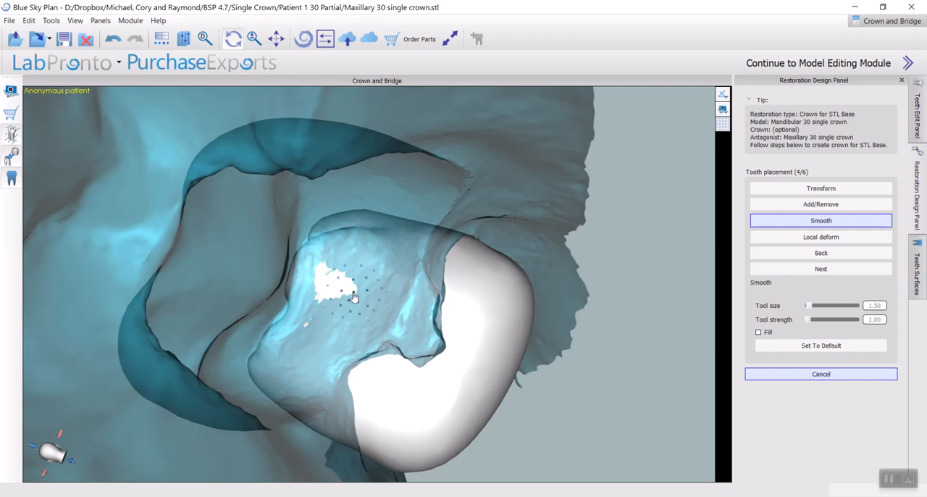
{"action": "mouse_move", "coordinate": [341, 288]}
{"action": "left_mouse_down"}
{"action": "mouse_move", "coordinate": [348, 281]}
{"action": "mouse_move", "coordinate": [340, 259]}
{"action": "mouse_move", "coordinate": [305, 310]}
{"action": "mouse_move", "coordinate": [550, 339]}
{"action": "mouse_move", "coordinate": [382, 367]}
{"action": "mouse_move", "coordinate": [357, 227]}
{"action": "left_mouse_up"}
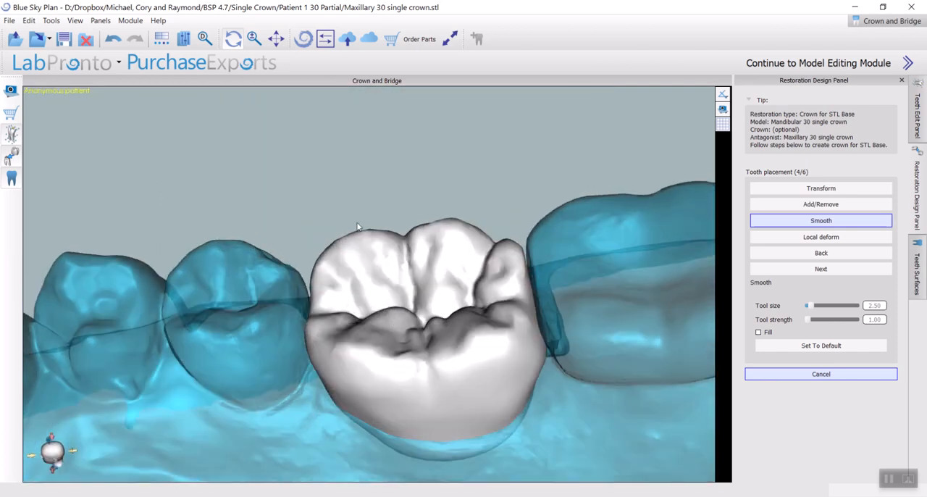
{"action": "left_click_drag", "start_coordinate": [401, 304], "coordinate": [463, 367]}
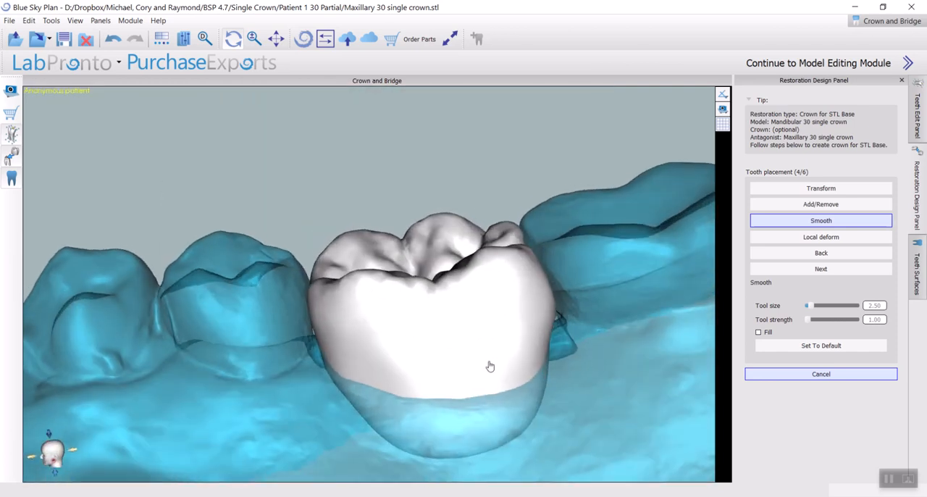
Smooth the crown's side facing the rear molar with the tool size at 2.50, and check the contacts
{"action": "left_click_drag", "start_coordinate": [545, 278], "coordinate": [547, 340]}
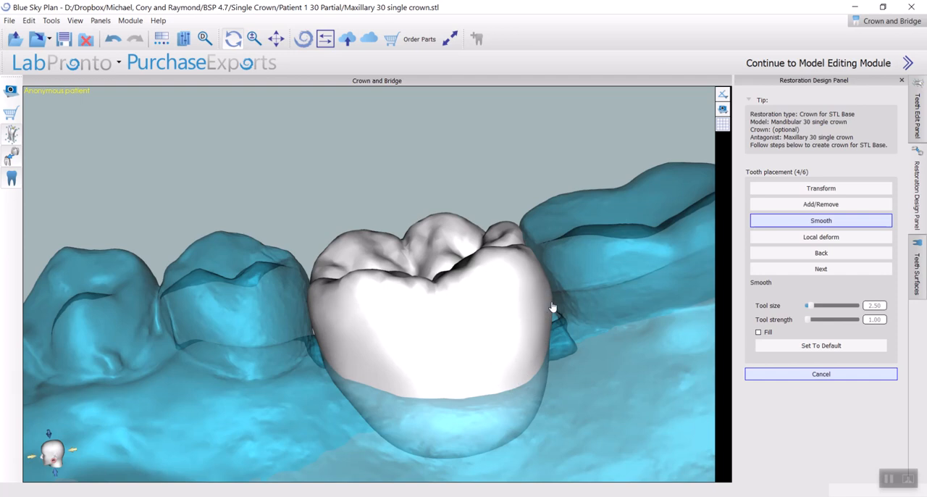
{"action": "left_click_drag", "start_coordinate": [285, 247], "coordinate": [456, 295]}
{"action": "mouse_move", "coordinate": [337, 181]}
{"action": "left_mouse_down"}
{"action": "mouse_move", "coordinate": [346, 201]}
{"action": "mouse_move", "coordinate": [423, 209]}
{"action": "left_mouse_up"}
{"action": "left_click_drag", "start_coordinate": [489, 223], "coordinate": [475, 307]}
{"action": "left_click_drag", "start_coordinate": [410, 235], "coordinate": [390, 289]}
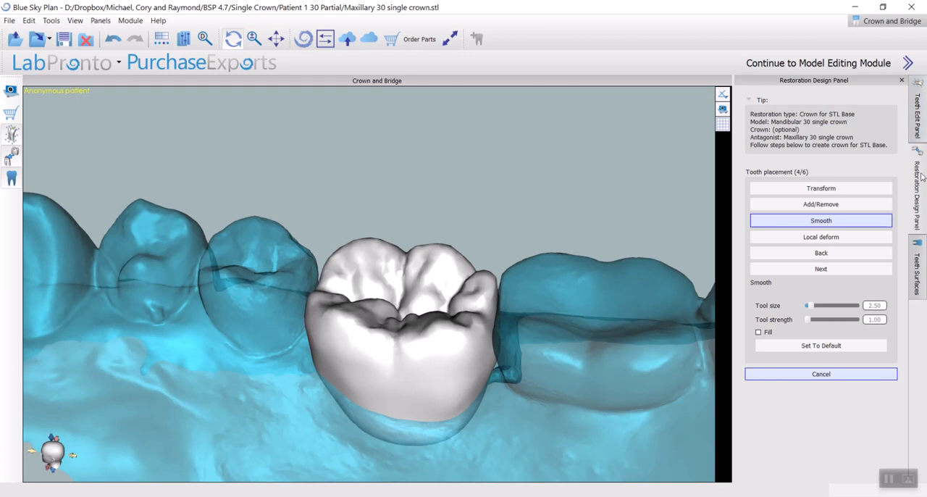
Show the maxillary model and view the crown's overlap with the opposing teeth
{"action": "left_click", "coordinate": [918, 269]}
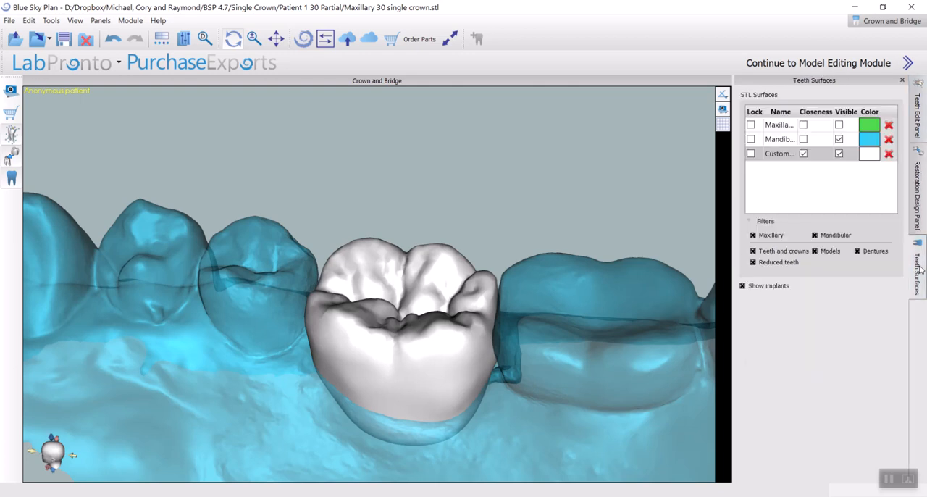
{"action": "left_click", "coordinate": [839, 127]}
{"action": "left_click_drag", "start_coordinate": [406, 189], "coordinate": [368, 310]}
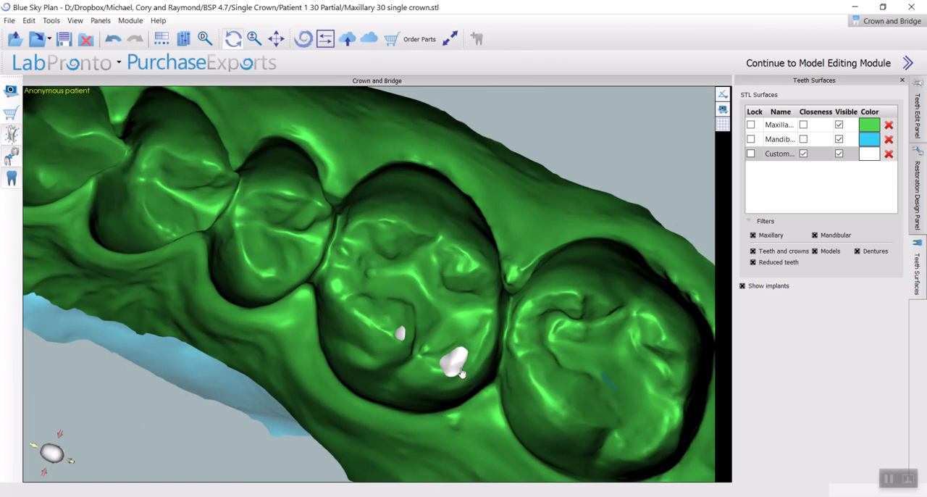
Smooth the larger crown spot protruding through the opposing upper molar, with the Smooth tool size at 1.50
{"action": "left_click", "coordinate": [913, 135]}
{"action": "left_click", "coordinate": [919, 182]}
{"action": "scroll", "coordinate": [579, 341], "scroll_direction": "up", "scroll_amount": 3}
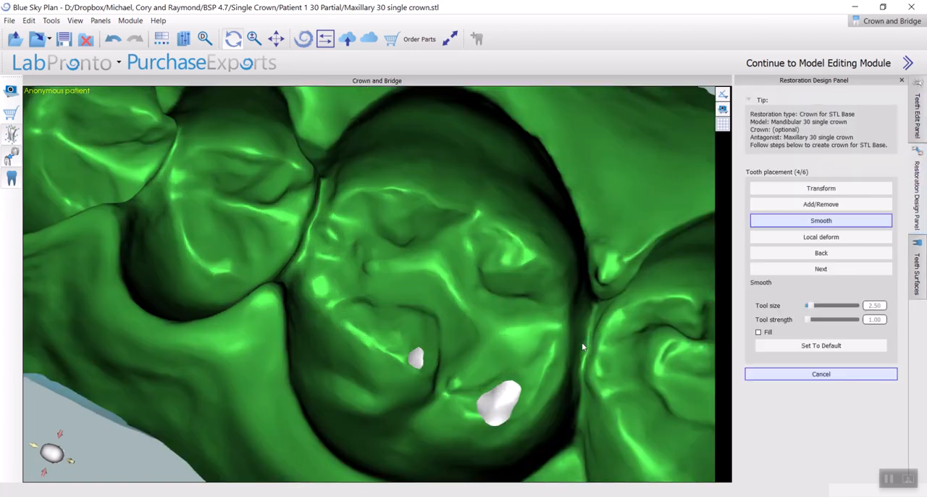
{"action": "middle_click_drag", "start_coordinate": [562, 333], "coordinate": [531, 275]}
{"action": "scroll", "coordinate": [462, 346], "scroll_direction": "down", "scroll_amount": 4, "text": "ctrl"}
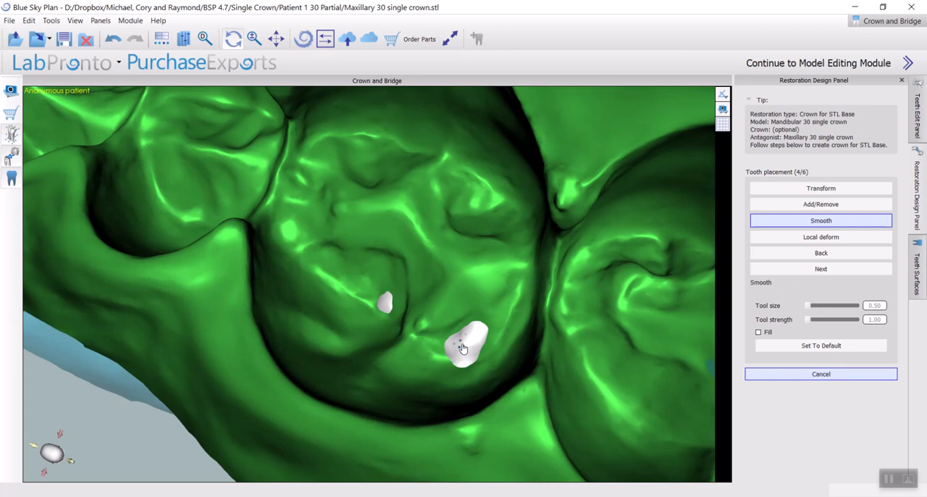
{"action": "left_click_drag", "start_coordinate": [469, 347], "coordinate": [455, 362]}
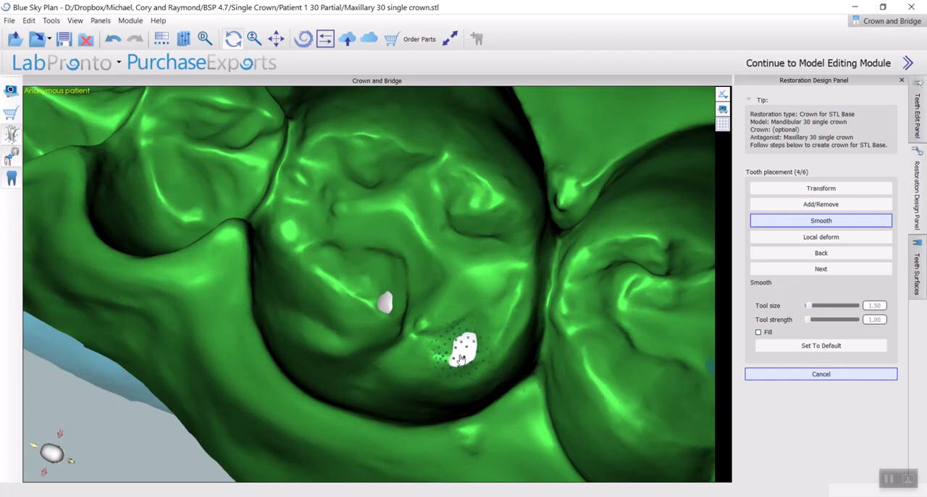
Switch to Local deform with tool size 4.50 and make the lower jaw model opaque again
{"action": "left_click", "coordinate": [871, 237]}
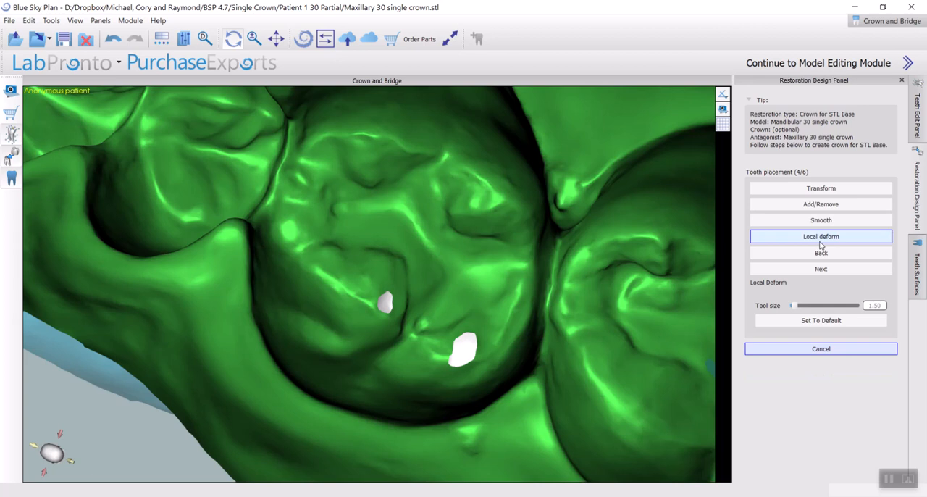
{"action": "mouse_move", "coordinate": [463, 354]}
{"action": "right_mouse_down"}
{"action": "mouse_move", "coordinate": [463, 272]}
{"action": "mouse_move", "coordinate": [450, 307]}
{"action": "right_mouse_up"}
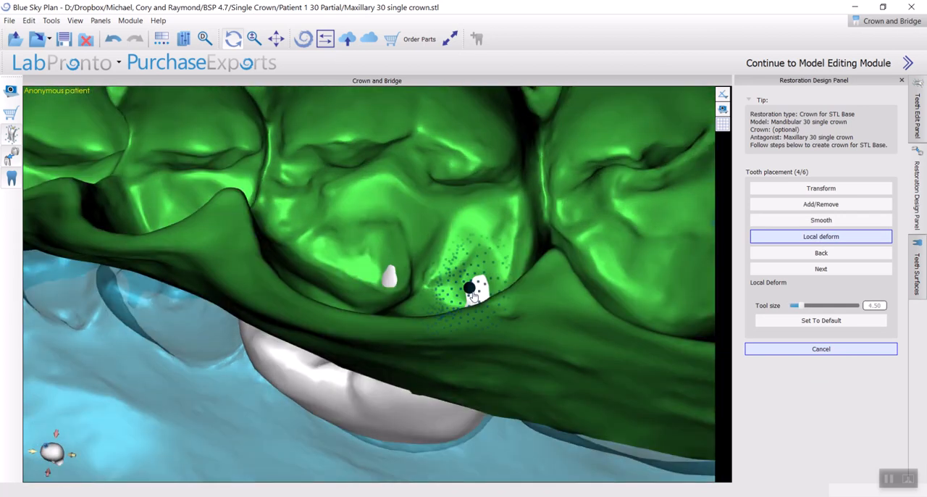
{"action": "right_click", "coordinate": [543, 235]}
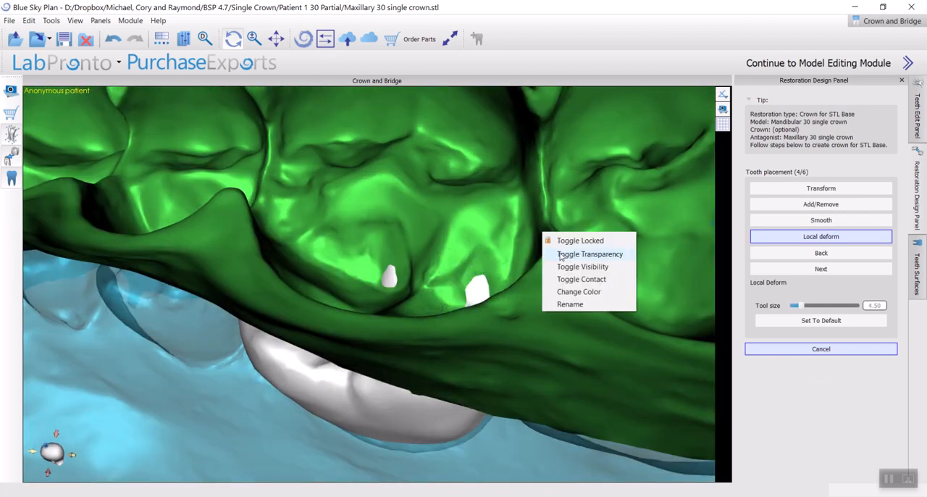
{"action": "left_click", "coordinate": [561, 255]}
{"action": "right_click_drag", "start_coordinate": [404, 213], "coordinate": [412, 137]}
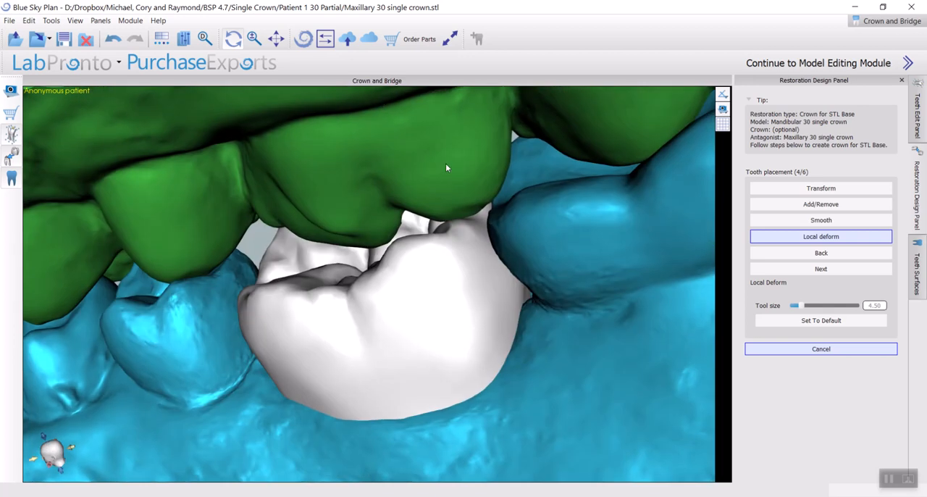
Deform the crown cusps that protrude through the opposing upper molar, using the Local deform tool
{"action": "right_click_drag", "start_coordinate": [445, 167], "coordinate": [421, 320]}
{"action": "mouse_move", "coordinate": [577, 314]}
{"action": "right_mouse_down"}
{"action": "mouse_move", "coordinate": [627, 174]}
{"action": "mouse_move", "coordinate": [529, 316]}
{"action": "mouse_move", "coordinate": [368, 215]}
{"action": "mouse_move", "coordinate": [393, 182]}
{"action": "mouse_move", "coordinate": [357, 345]}
{"action": "mouse_move", "coordinate": [315, 311]}
{"action": "mouse_move", "coordinate": [275, 352]}
{"action": "right_mouse_up"}
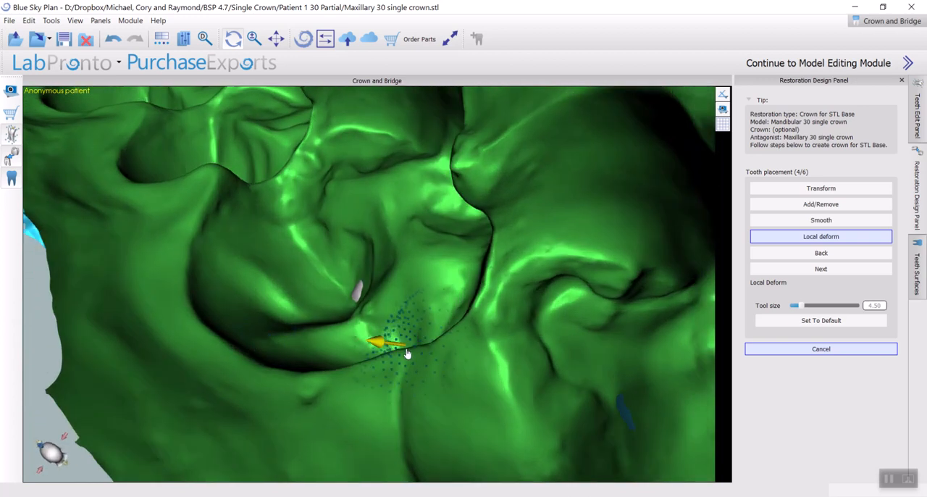
{"action": "left_click_drag", "start_coordinate": [356, 297], "coordinate": [358, 300]}
{"action": "right_click_drag", "start_coordinate": [284, 344], "coordinate": [482, 170]}
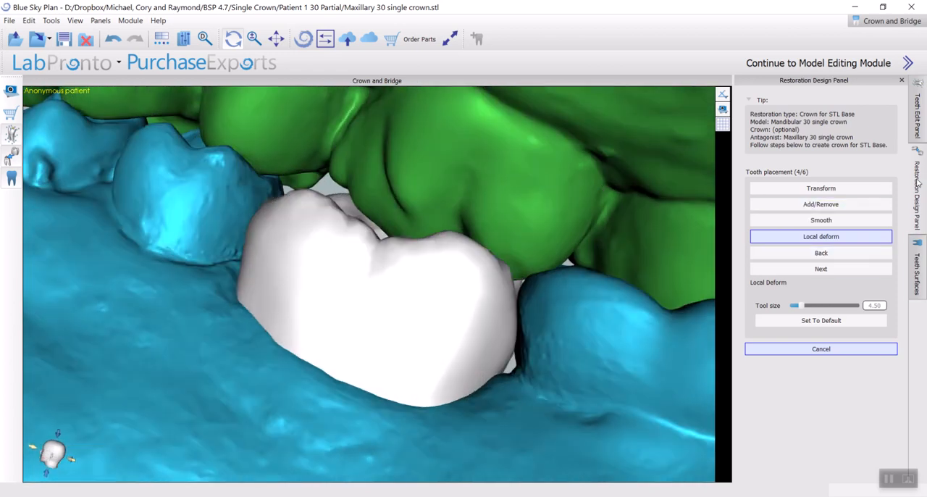
Hide the maxillary model and view the crown within the full lower arch
{"action": "left_click", "coordinate": [917, 243]}
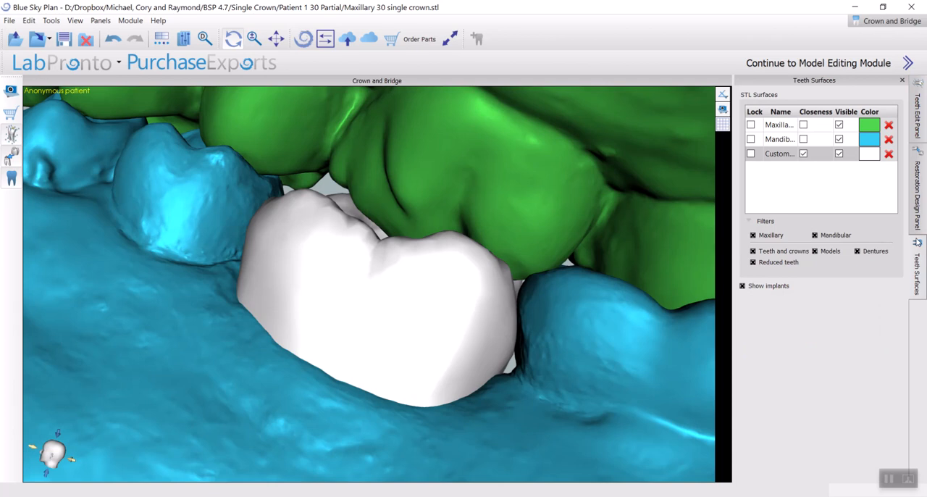
{"action": "left_click", "coordinate": [840, 130]}
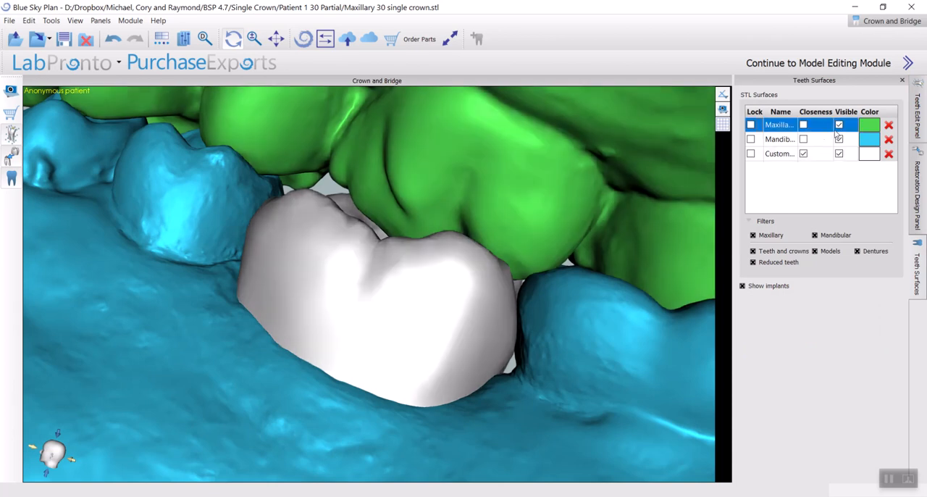
{"action": "left_click", "coordinate": [840, 127]}
{"action": "left_click_drag", "start_coordinate": [569, 276], "coordinate": [662, 247]}
{"action": "scroll", "coordinate": [355, 386], "scroll_direction": "down", "scroll_amount": 5}
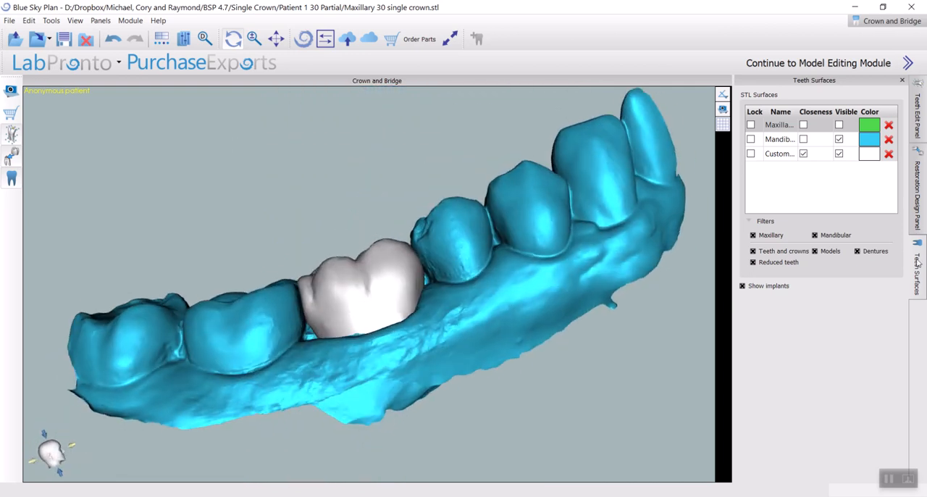
Accept the tooth placement and advance the crown design to its next stage
{"action": "left_click", "coordinate": [919, 215]}
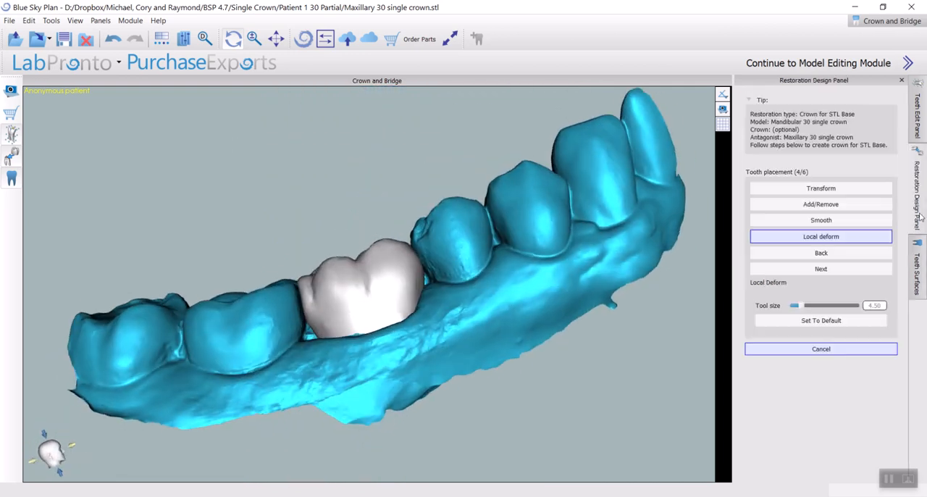
{"action": "left_click", "coordinate": [802, 269]}
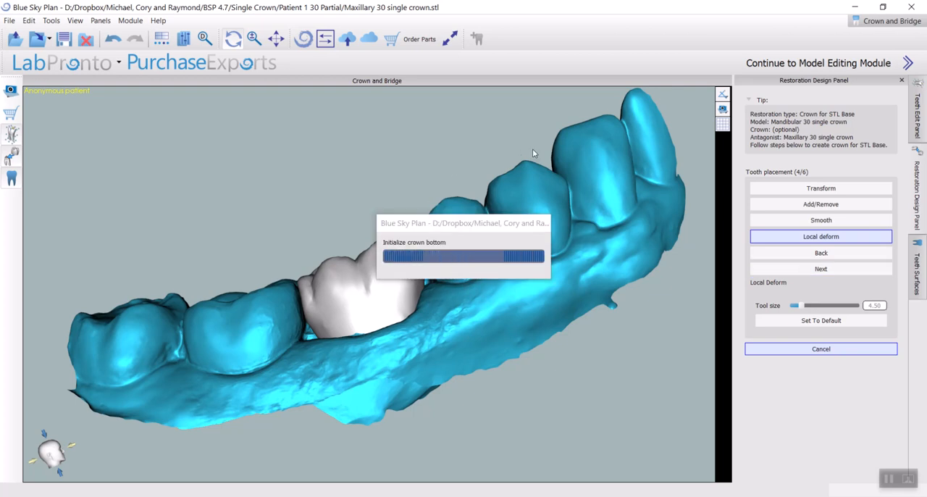